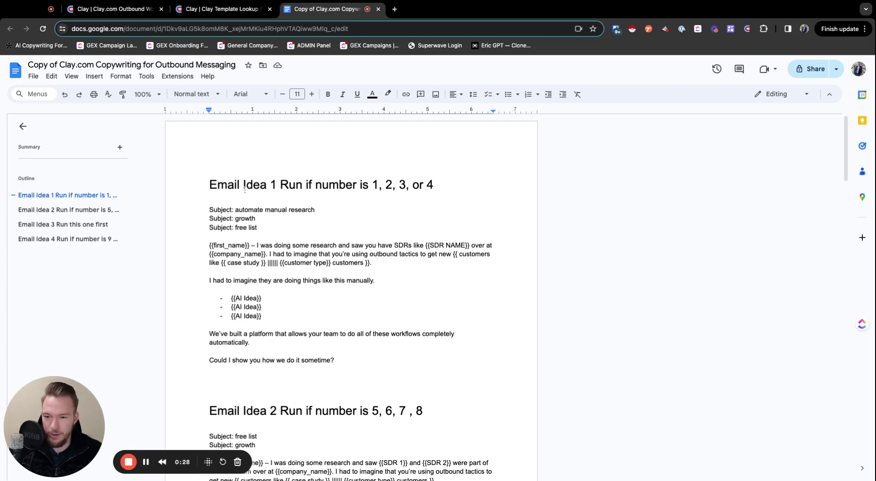
# Review the Email Idea 1 template, highlighting its run condition, SDR name, case study and customer type placeholders, AI ideas and platform pitch.
pyautogui.scroll(-1, 291, 231)
pyautogui.moveTo(280, 175); pyautogui.dragTo(433, 176)
pyautogui.scroll(-1, 217, 194)
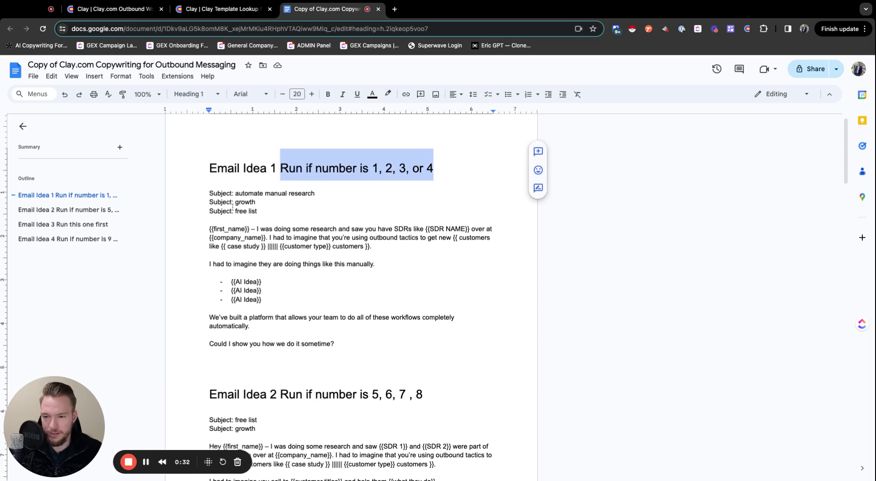
pyautogui.scroll(-2, 246, 228)
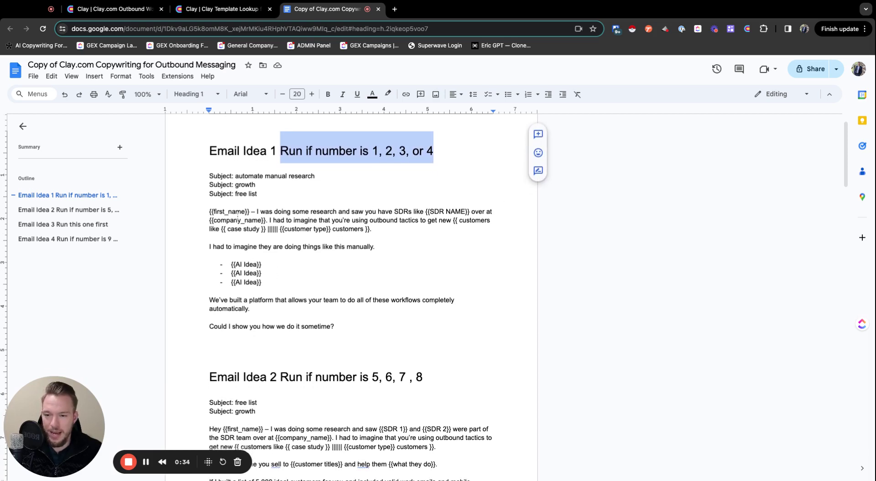
pyautogui.click(208, 209)
pyautogui.hotkey('shift', 'Down')
pyautogui.hotkey('shift', 'Down')
pyautogui.hotkey('shift', 'Down')
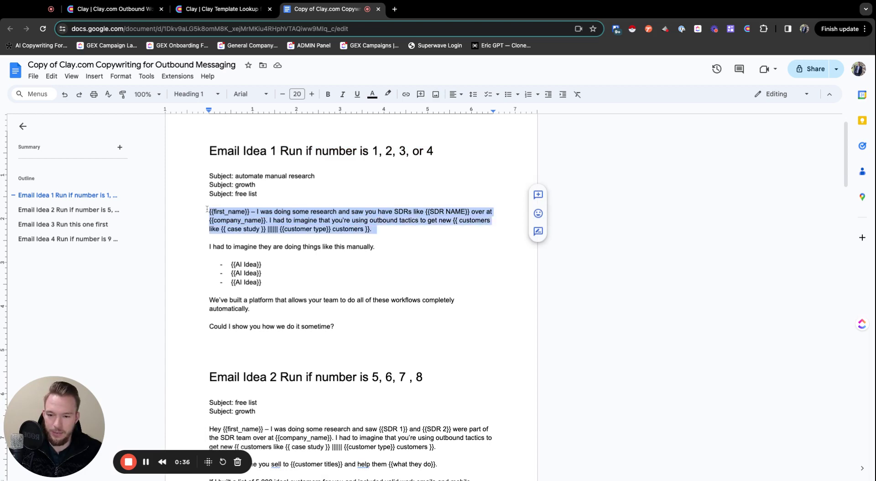
pyautogui.click(273, 220)
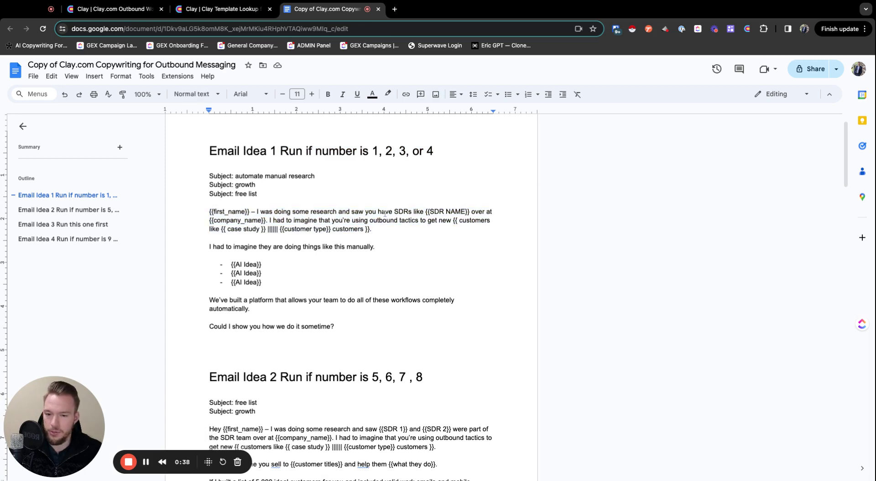
pyautogui.moveTo(426, 211); pyautogui.dragTo(470, 212)
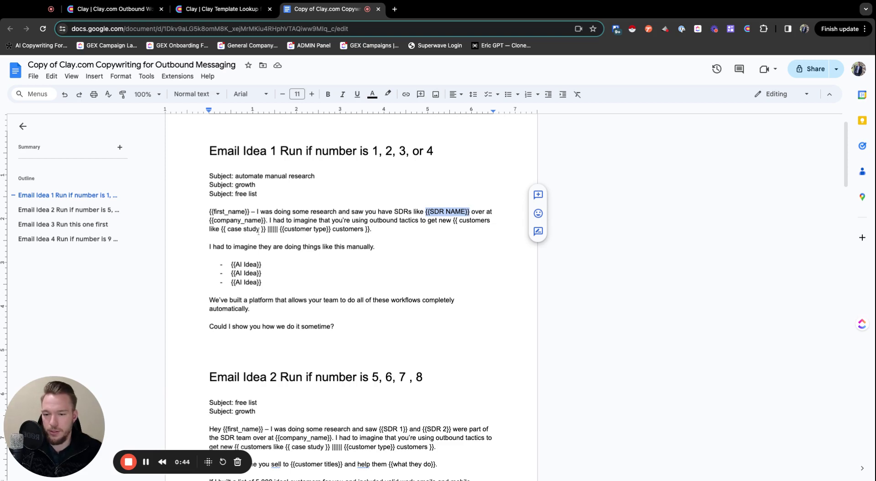
pyautogui.moveTo(209, 230); pyautogui.dragTo(374, 232)
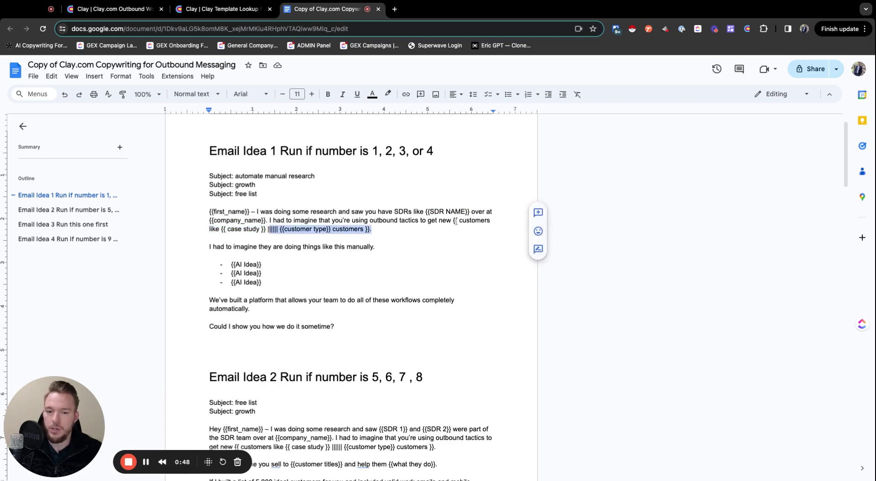
pyautogui.moveTo(263, 231); pyautogui.dragTo(225, 231)
pyautogui.moveTo(279, 229); pyautogui.dragTo(365, 232)
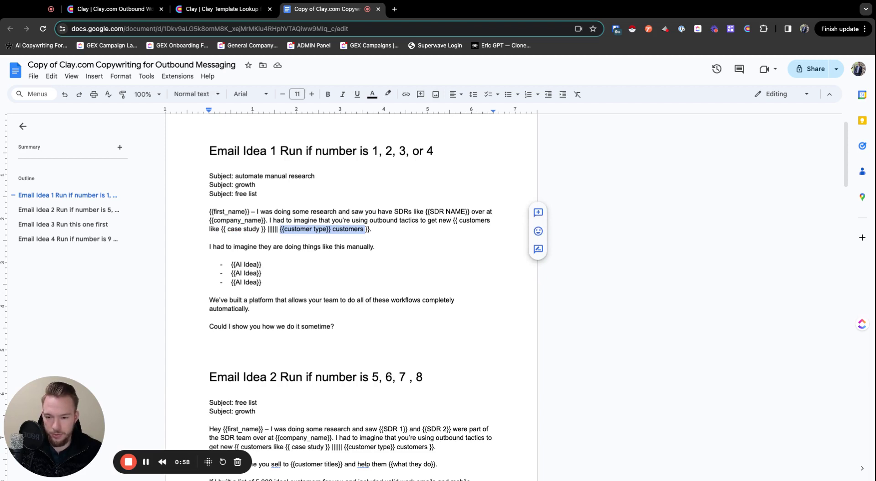
pyautogui.moveTo(209, 247); pyautogui.dragTo(263, 282)
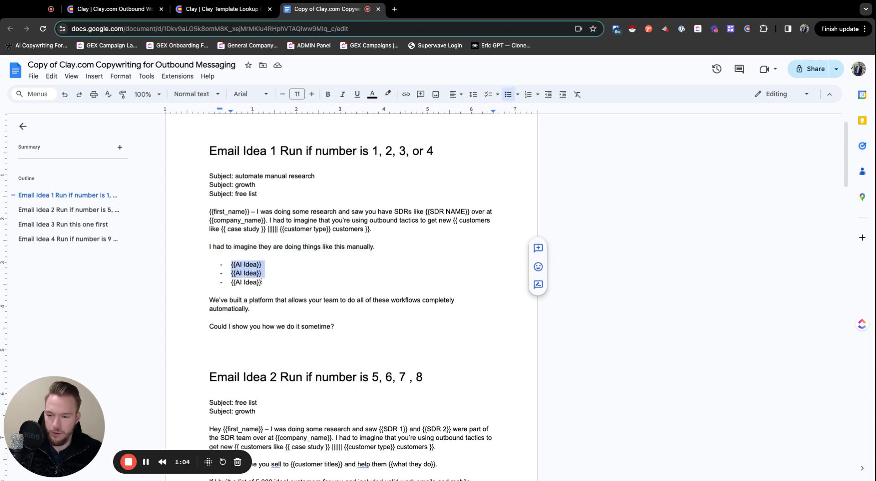
pyautogui.scroll(-3, 261, 282)
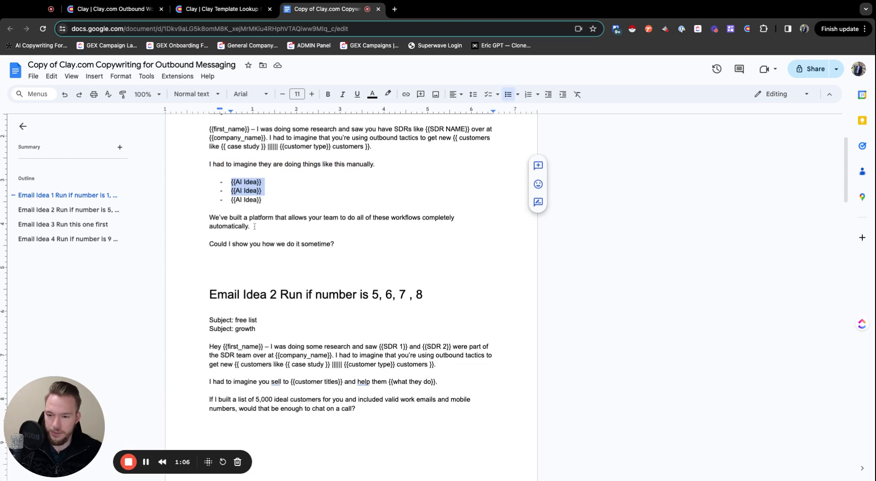
pyautogui.moveTo(214, 219); pyautogui.dragTo(298, 226)
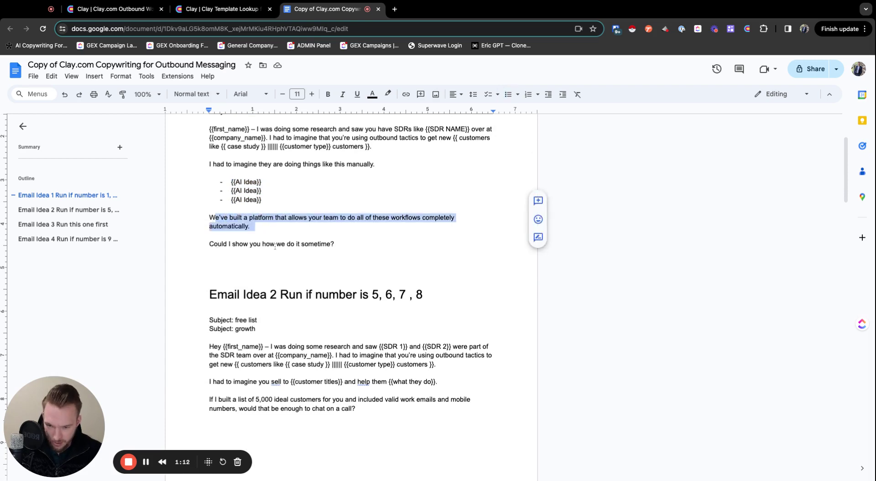
# Review the Email Idea 2 template, highlighting the closing offer of a list of 5,000 ideal customers.
pyautogui.scroll(-4, 276, 247)
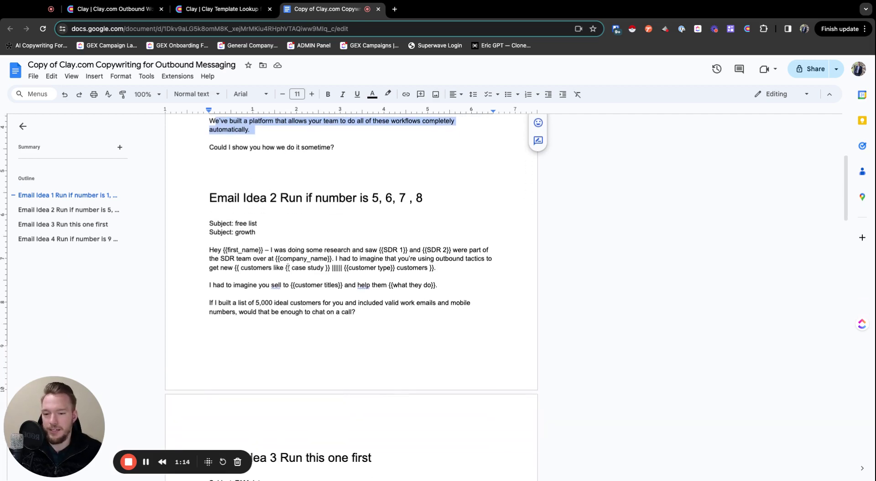
pyautogui.scroll(-1, 287, 267)
pyautogui.tripleClick(209, 288)
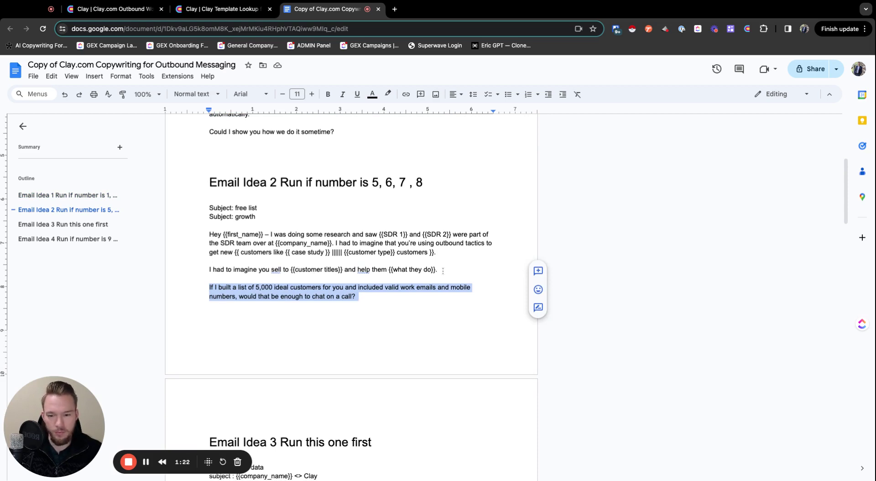
pyautogui.scroll(-3, 245, 289)
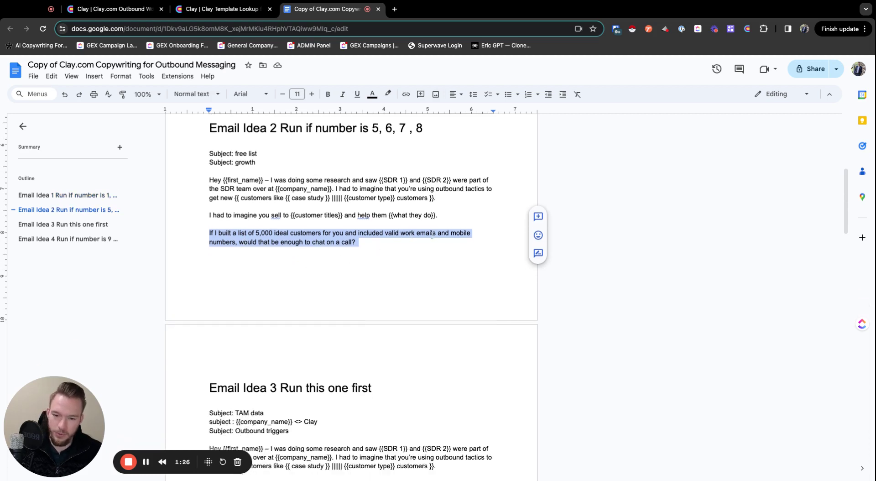
pyautogui.click(371, 246)
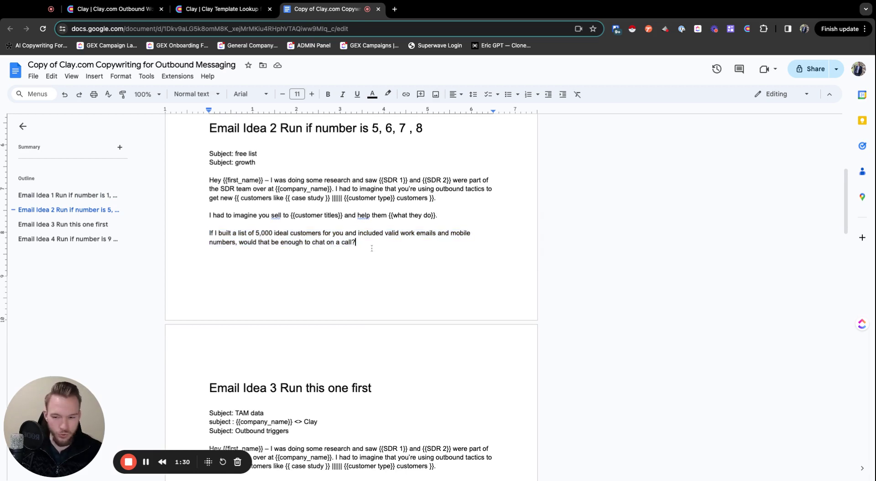
# Remove the two extra blank lines below {{Data 3}} in the Email Idea 3 template.
pyautogui.scroll(-5, 372, 248)
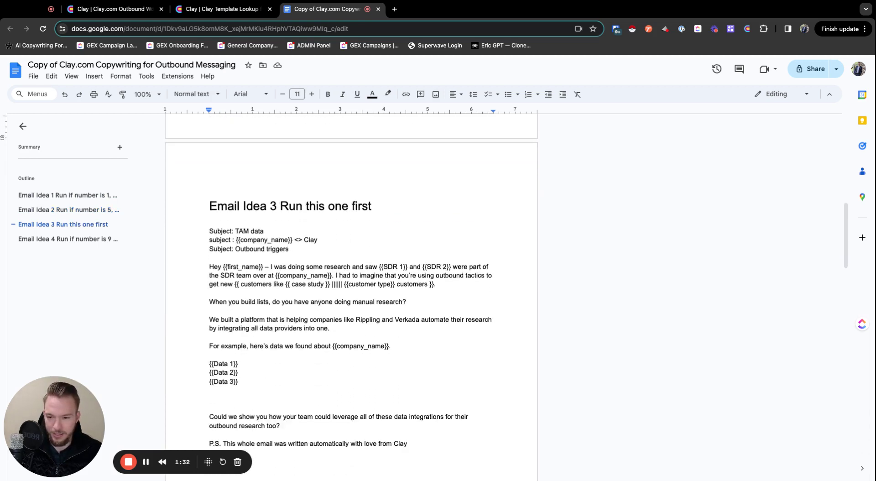
pyautogui.scroll(-1, 337, 255)
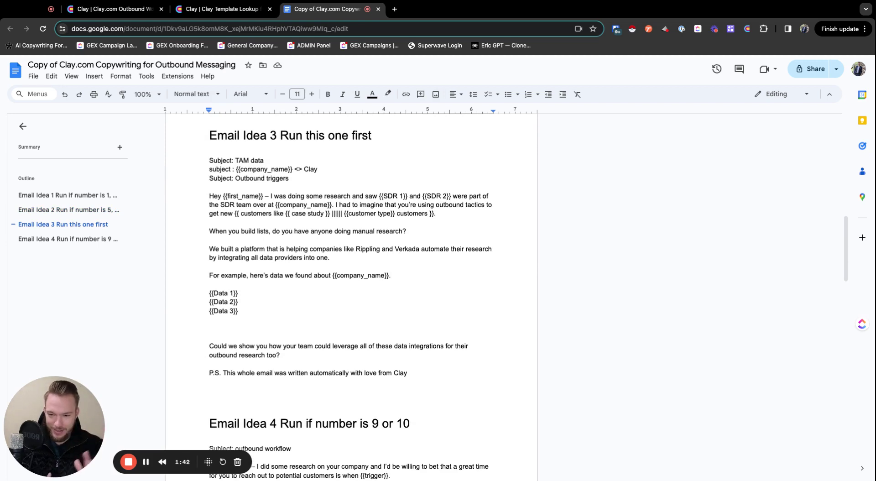
pyautogui.click(209, 328)
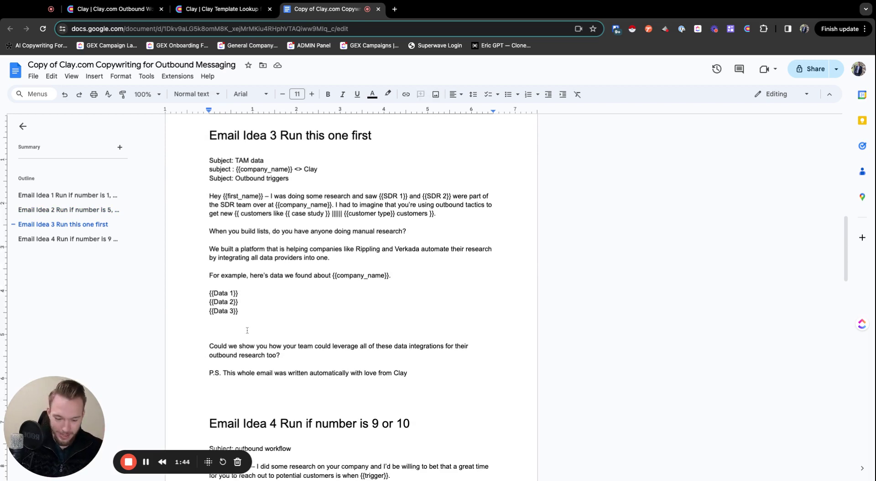
pyautogui.press('BackSpace')
pyautogui.press('BackSpace')
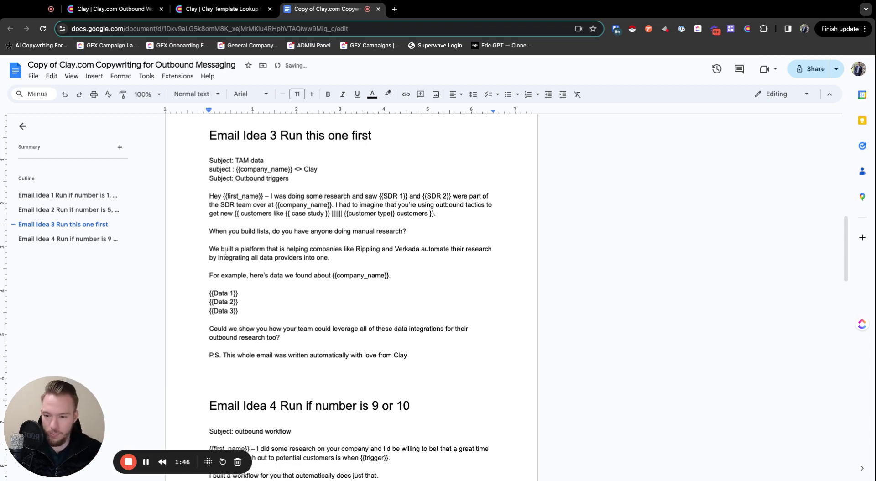
# Review the Email Idea 3 body, highlighting the platform pitch, the company data example, the three data placeholders and the closing question.
pyautogui.moveTo(209, 249); pyautogui.dragTo(338, 258)
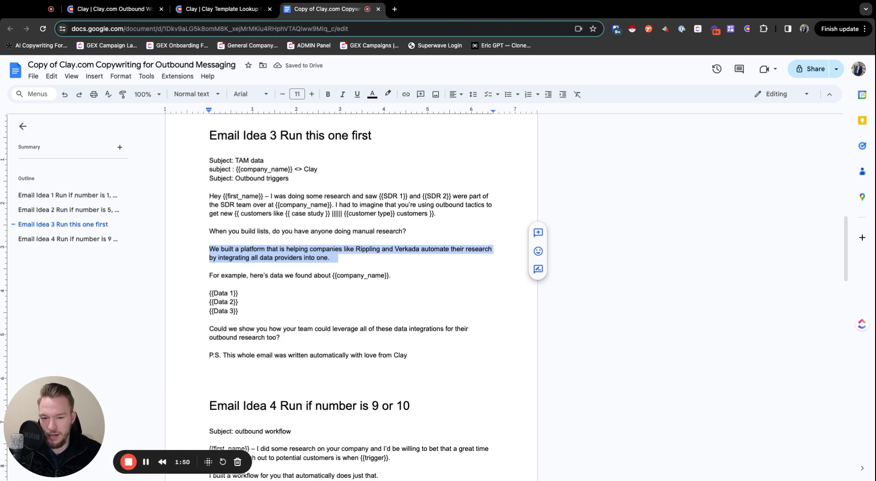
pyautogui.click(217, 276)
pyautogui.hotkey('shift', 'alt', 'Right')
pyautogui.hotkey('shift', 'alt', 'Right')
pyautogui.hotkey('shift', 'alt', 'Right')
pyautogui.hotkey('shift', 'alt', 'Right')
pyautogui.hotkey('shift', 'alt', 'Right')
pyautogui.hotkey('shift', 'alt', 'Right')
pyautogui.hotkey('shift', 'alt', 'Right')
pyautogui.hotkey('shift', 'alt', 'Right')
pyautogui.hotkey('shift', 'alt', 'Right')
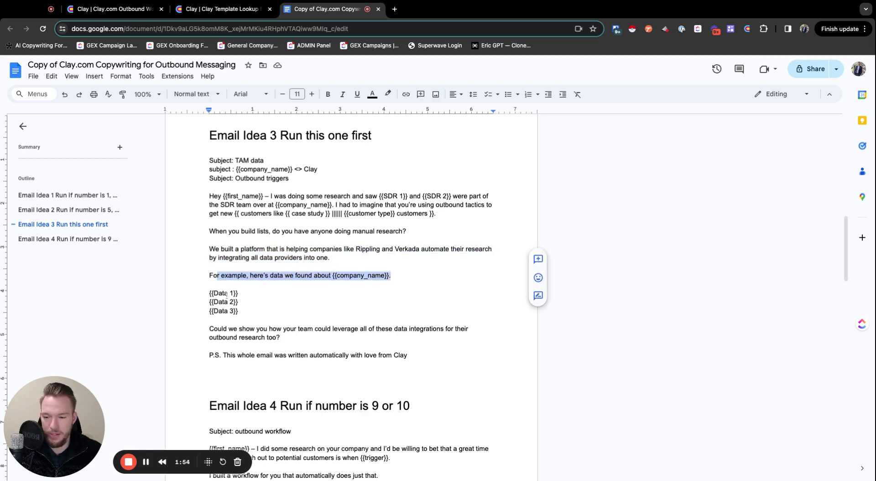
pyautogui.click(206, 294)
pyautogui.hotkey('shift', 'Down')
pyautogui.hotkey('shift', 'Down')
pyautogui.hotkey('shift', 'Down')
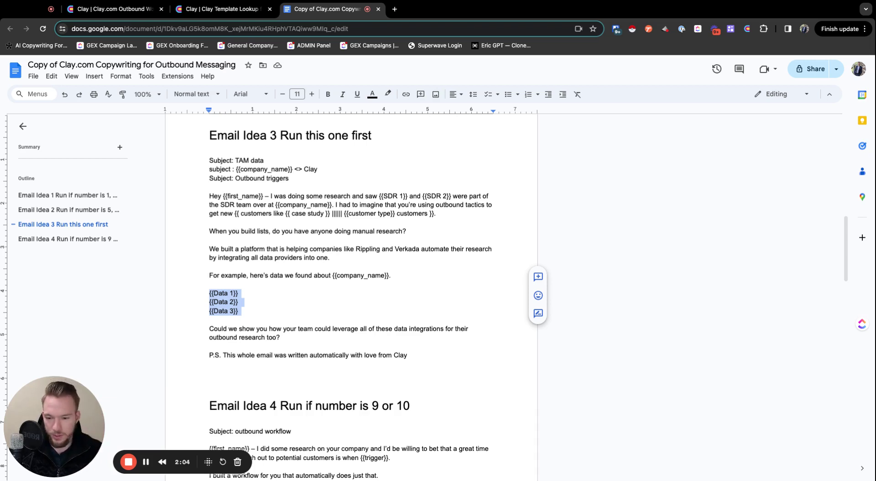
pyautogui.click(288, 337)
pyautogui.moveTo(287, 336); pyautogui.dragTo(320, 335)
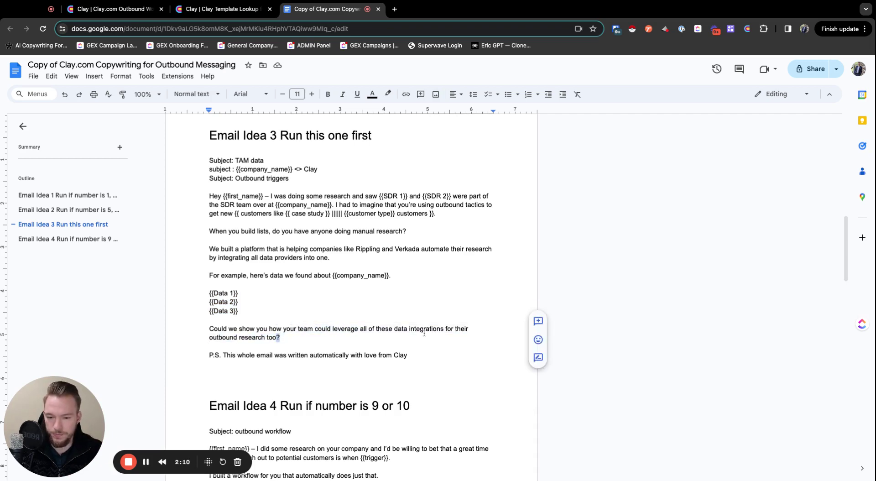
# Review the Email Idea 4 workflow line and permission request, plus the company analogy placeholder in follow-up Email 2.
pyautogui.scroll(-6, 416, 333)
pyautogui.scroll(2, 302, 289)
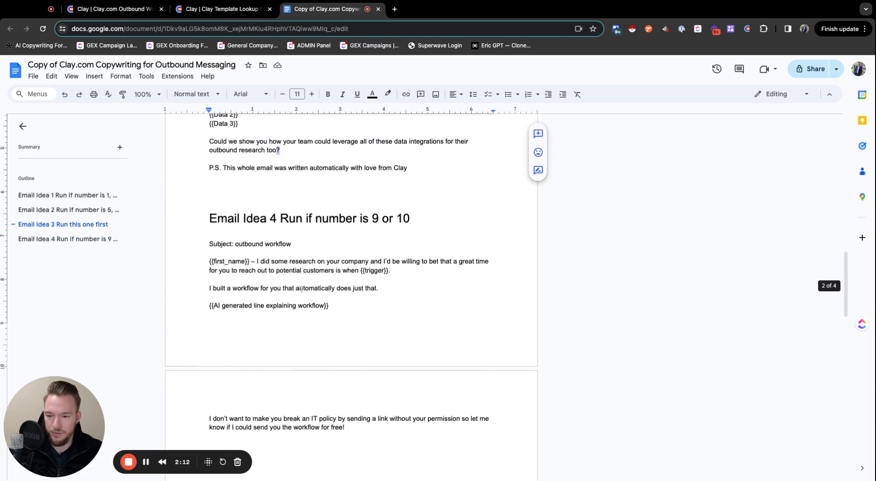
pyautogui.scroll(-2, 302, 289)
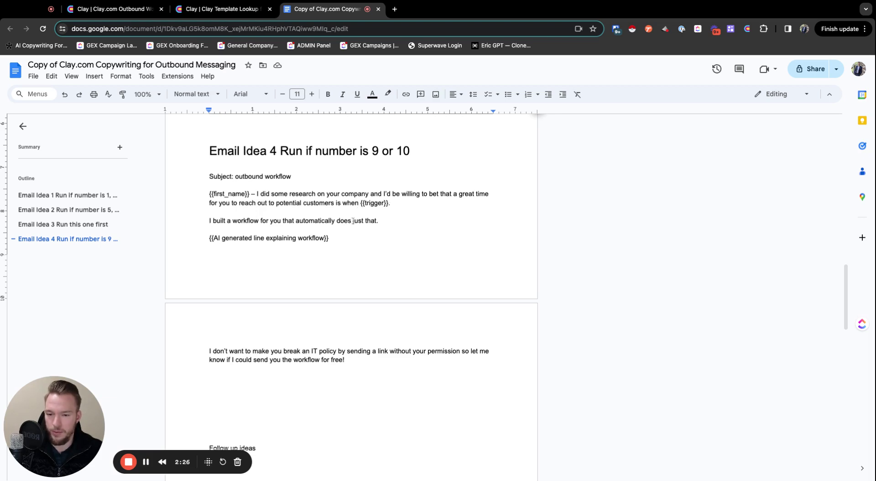
pyautogui.tripleClick(210, 238)
pyautogui.scroll(-3, 320, 276)
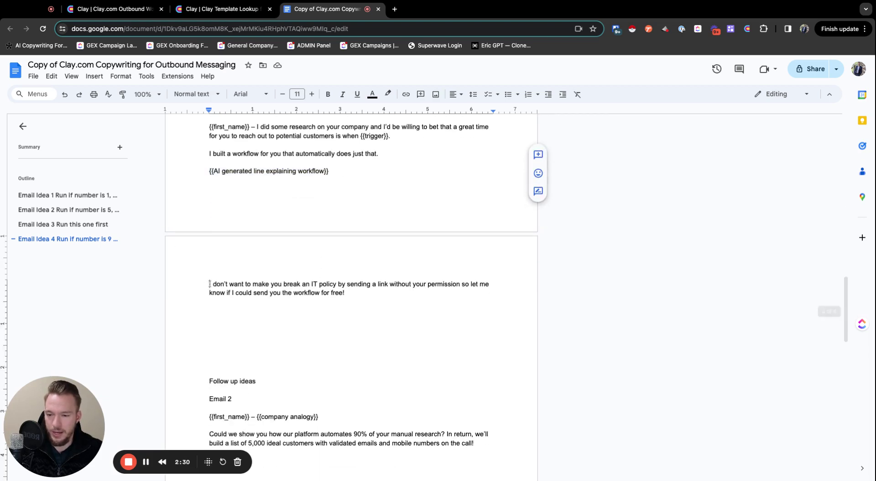
pyautogui.tripleClick(210, 284)
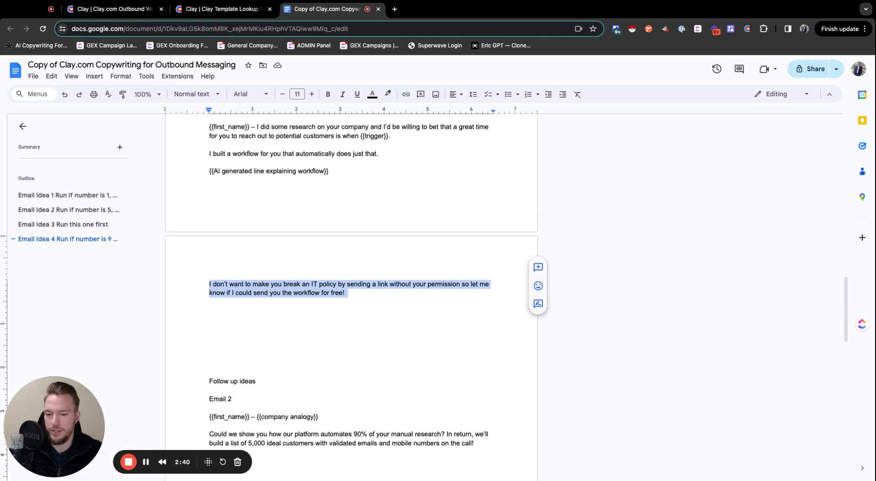
pyautogui.scroll(-2, 341, 307)
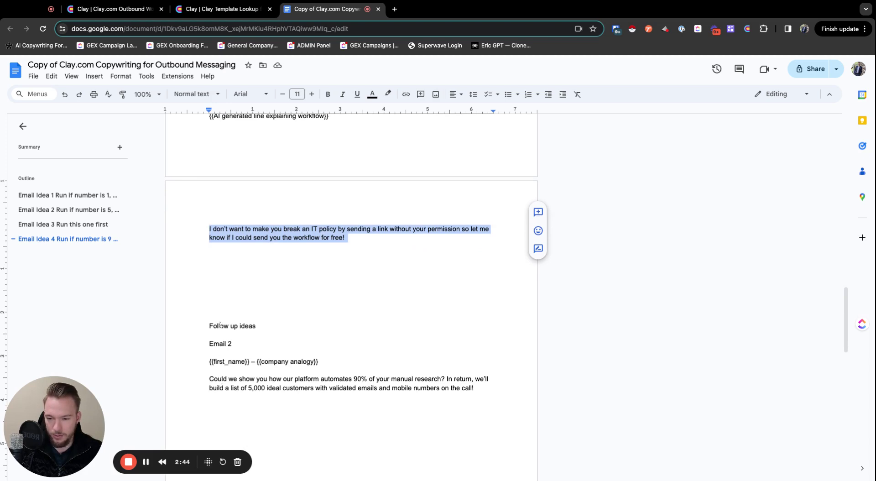
pyautogui.moveTo(258, 361); pyautogui.dragTo(315, 361)
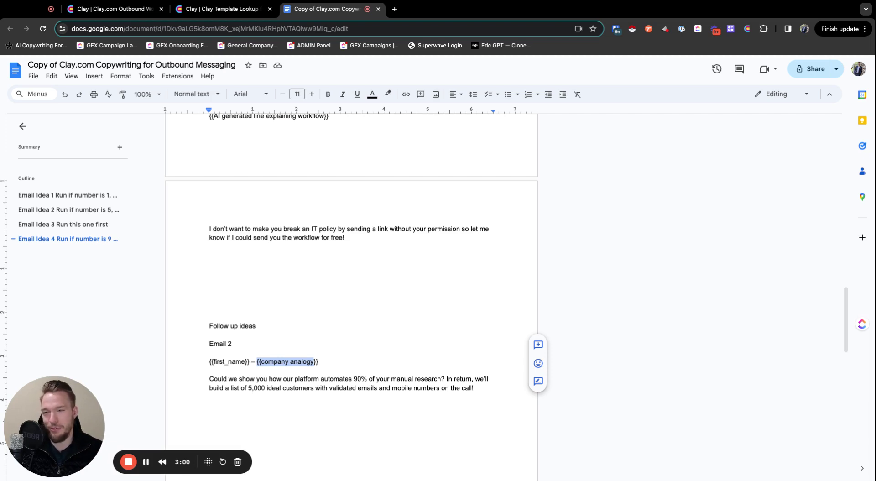
pyautogui.scroll(1, 349, 313)
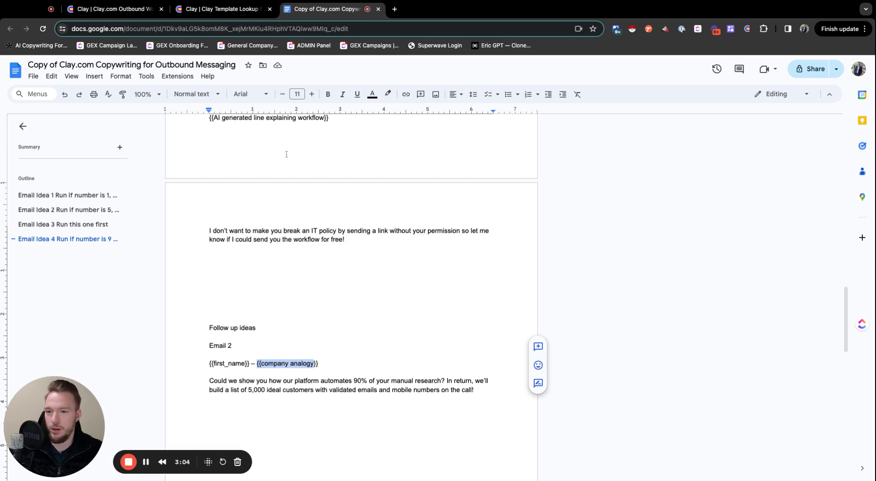
# Switch to the Clay table "Clay.com Outbound Workflow for Campaigns" and change its view from Campaign Run View to Default View.
pyautogui.press('super+2')
pyautogui.hscroll(10, 276, 455)
pyautogui.hscroll(-10, 276, 456)
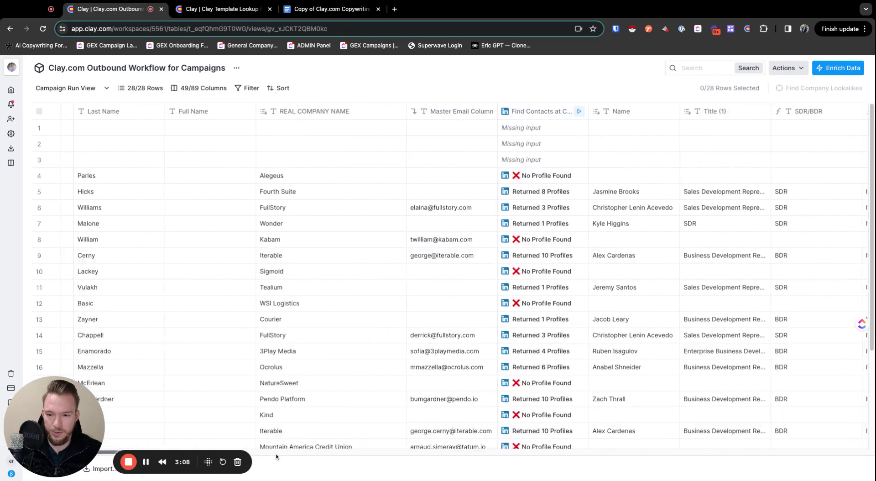
pyautogui.hscroll(5, 464, 277)
pyautogui.hscroll(-5, 464, 277)
pyautogui.click(198, 89)
pyautogui.click(105, 90)
pyautogui.click(105, 91)
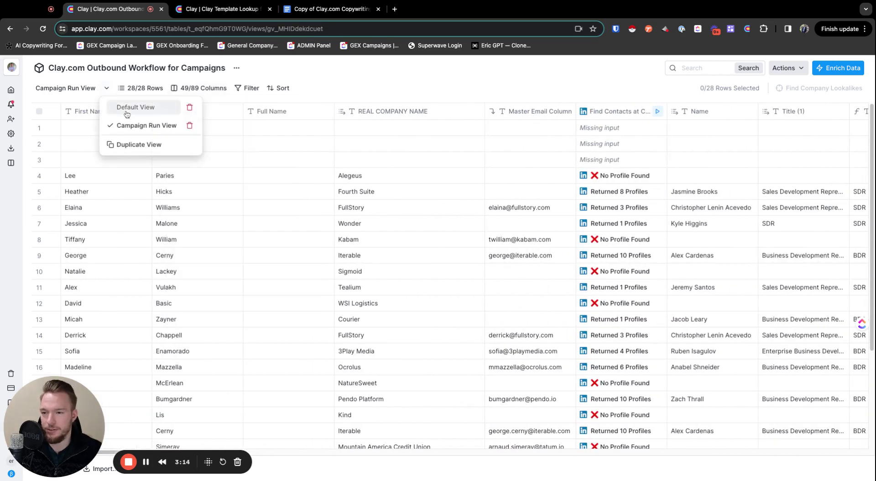
pyautogui.click(124, 110)
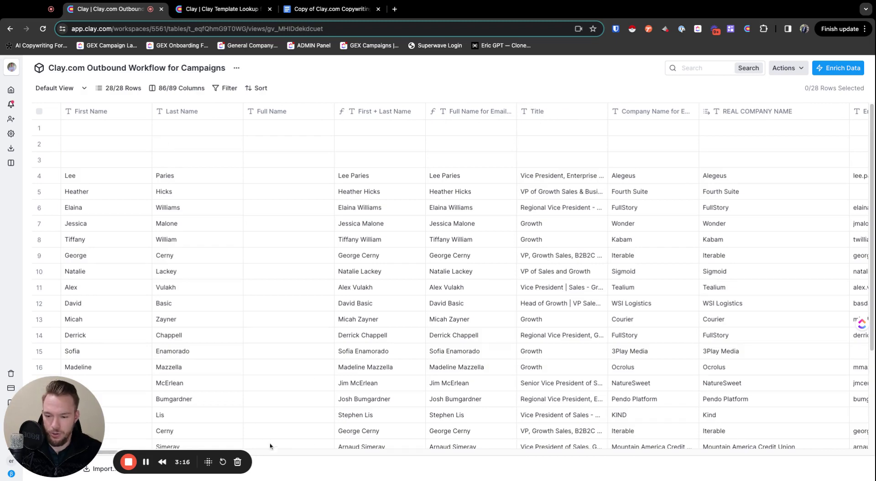
# Examine the table's columns from contact details and email verification through company and person enrichment to contact search and First Line.
pyautogui.hscroll(10, 274, 451)
pyautogui.hscroll(5, 274, 454)
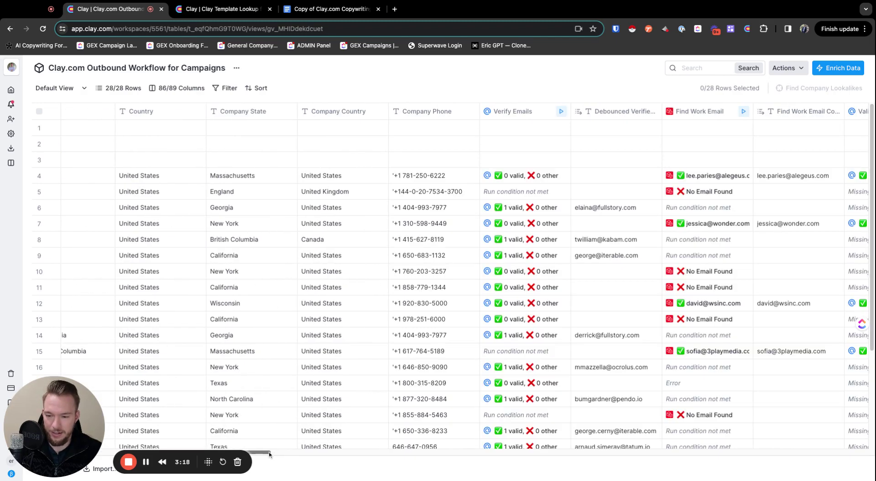
pyautogui.hscroll(-8, 269, 453)
pyautogui.hscroll(15, 269, 454)
pyautogui.hscroll(2, 464, 279)
pyautogui.hscroll(10, 464, 277)
pyautogui.hscroll(6, 464, 276)
pyautogui.hscroll(6, 352, 364)
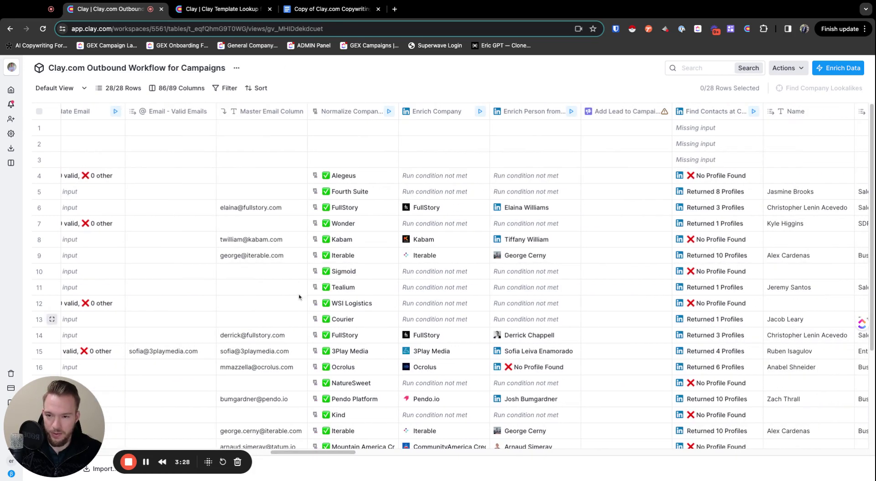
pyautogui.hscroll(7, 308, 453)
pyautogui.hscroll(8, 308, 454)
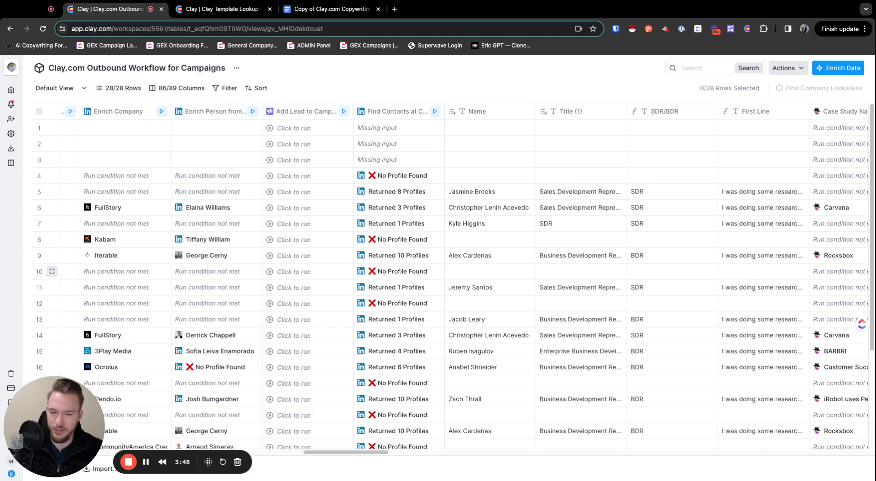
# Read the First Line text in row 5, then inspect that column's formula and its prompt in the AI Formula Generator.
pyautogui.hscroll(2, 457, 271)
pyautogui.hscroll(4, 424, 274)
pyautogui.hscroll(6, 424, 298)
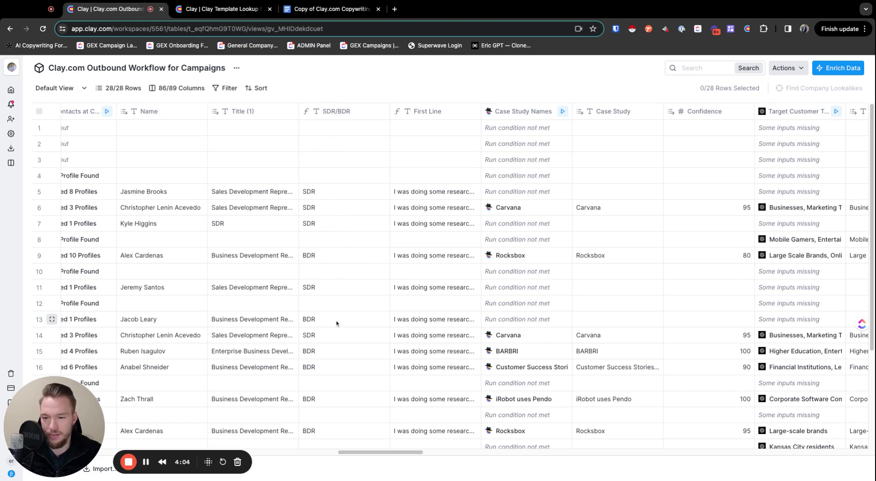
pyautogui.click(448, 192)
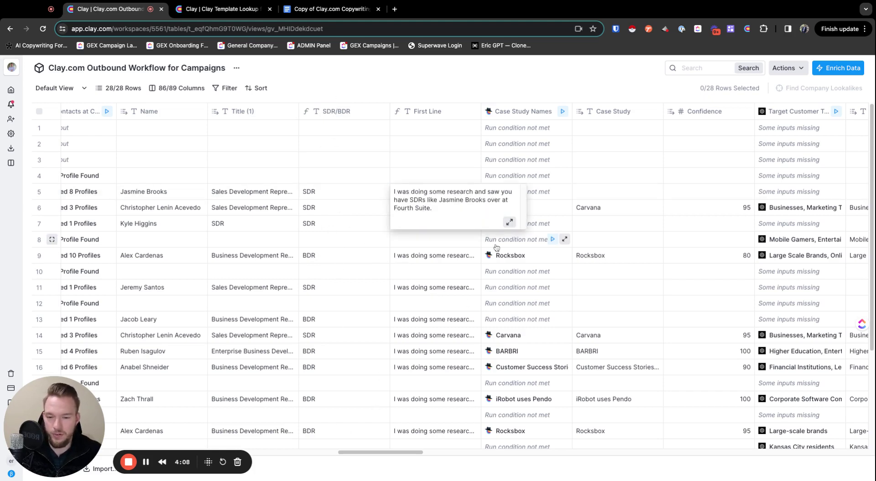
pyautogui.click(429, 115)
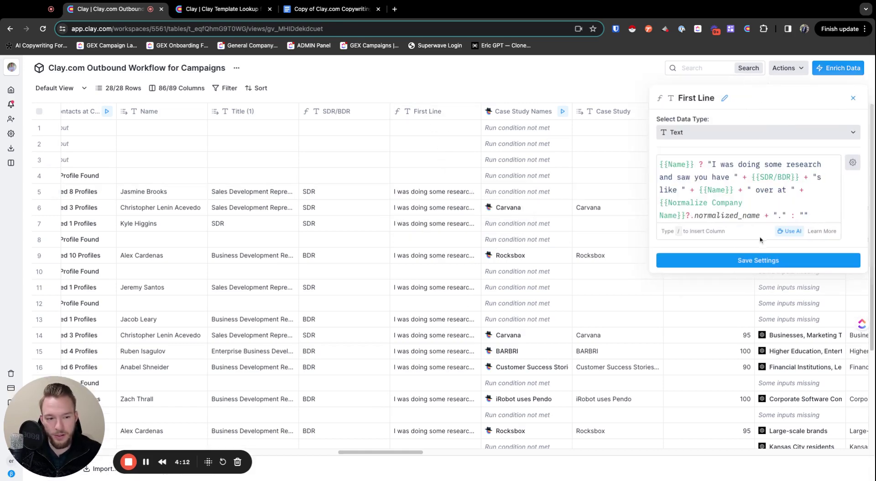
pyautogui.click(790, 231)
pyautogui.click(237, 226)
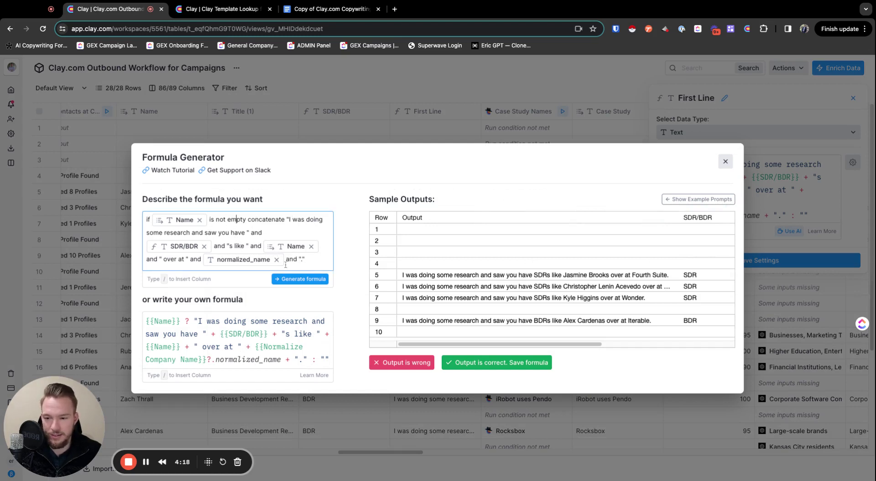
pyautogui.click(726, 161)
pyautogui.click(852, 98)
# Examine the columns following First Line, from the case study data through the target customer and outbound marketing columns to 2nd line.
pyautogui.hscroll(3, 350, 278)
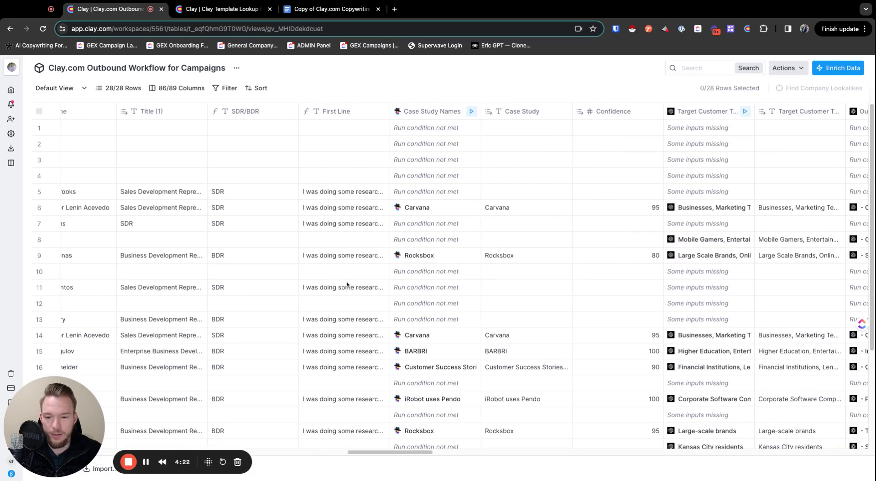
pyautogui.click(427, 454)
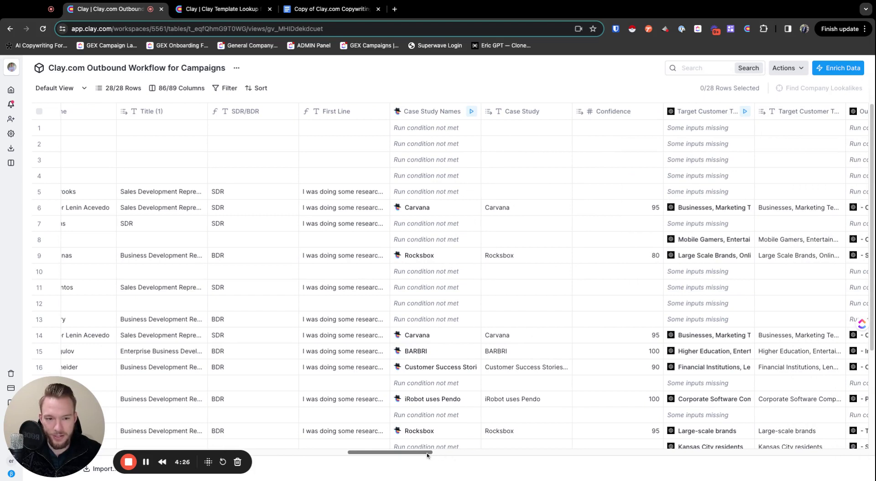
pyautogui.hscroll(10, 519, 397)
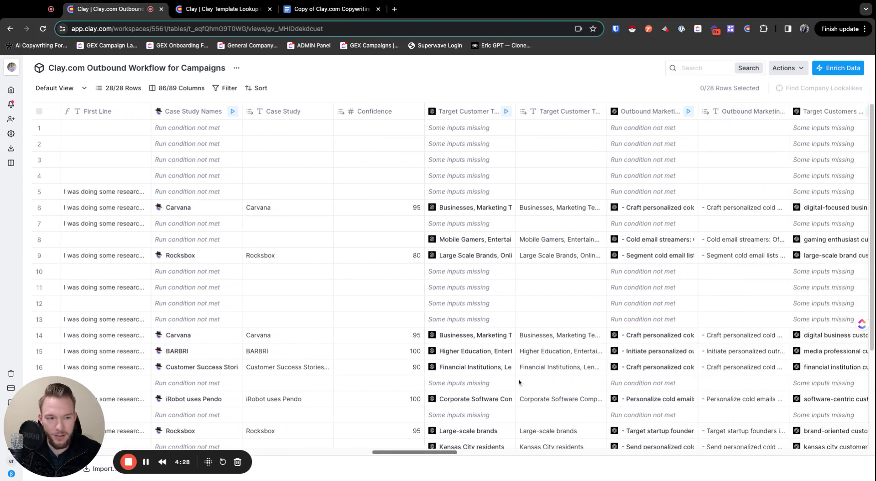
pyautogui.hscroll(8, 519, 382)
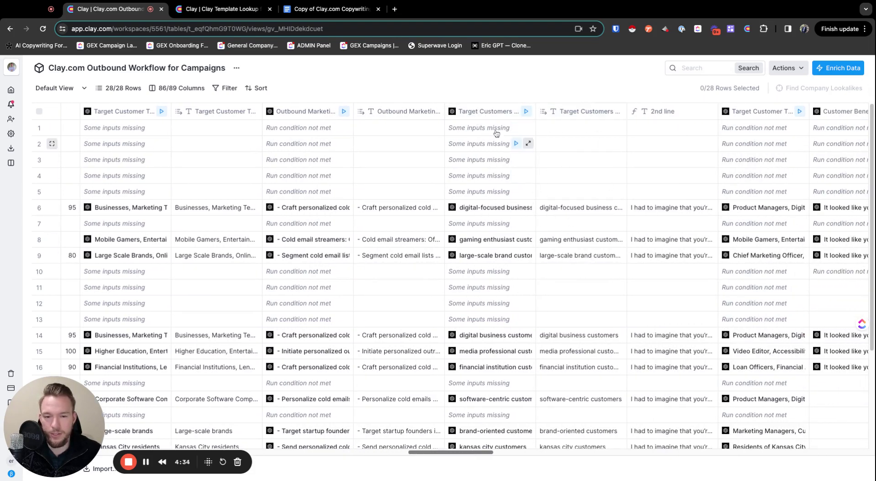
# Check the case study and customer type placeholders of Email Idea 1 in the Google Docs copywriting document, then return to the Clay table.
pyautogui.click(329, 9)
pyautogui.scroll(10, 325, 333)
pyautogui.scroll(6, 326, 334)
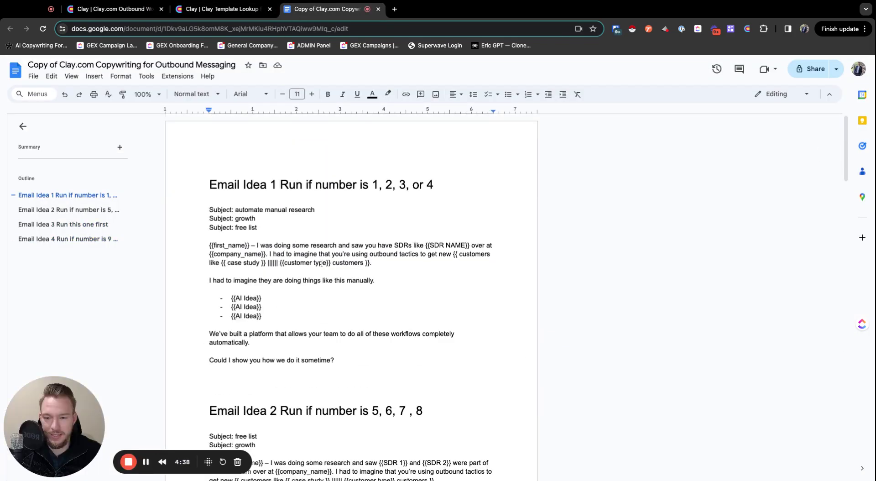
pyautogui.click(114, 9)
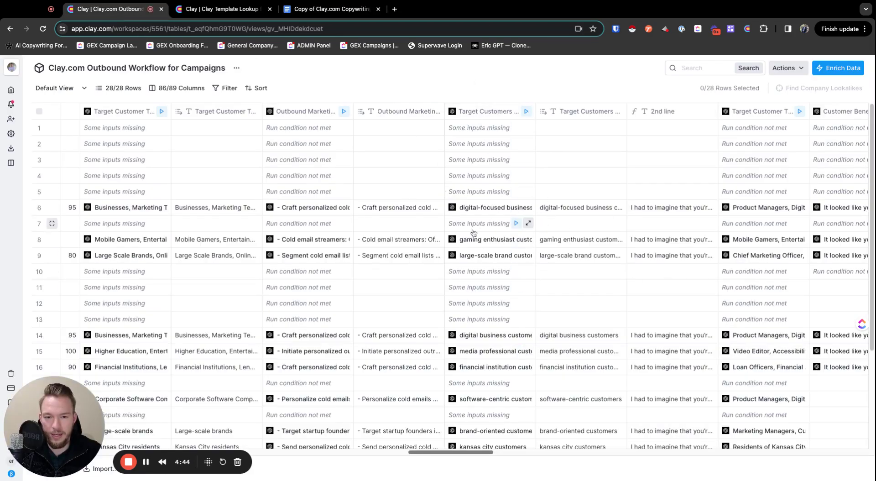
# Read the generated 2nd line text in rows 6, 9, 8, 15, 14 and 18, finishing at row 16.
pyautogui.hscroll(3, 520, 209)
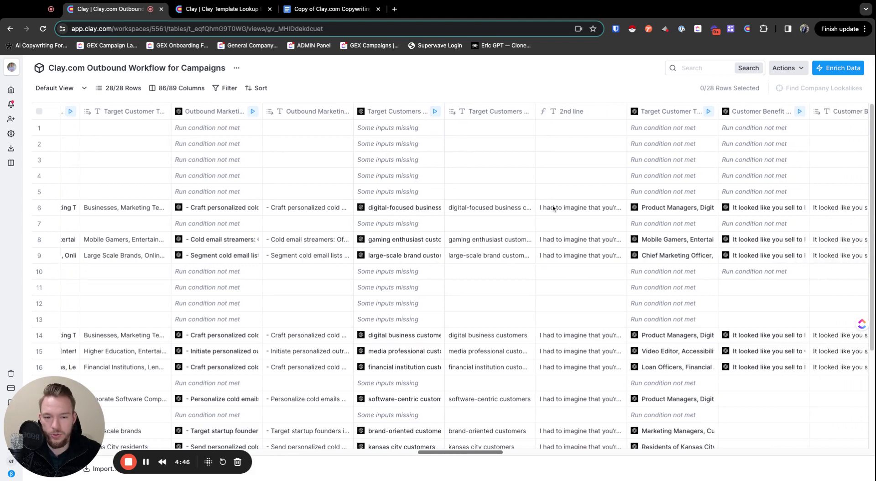
pyautogui.click(561, 208)
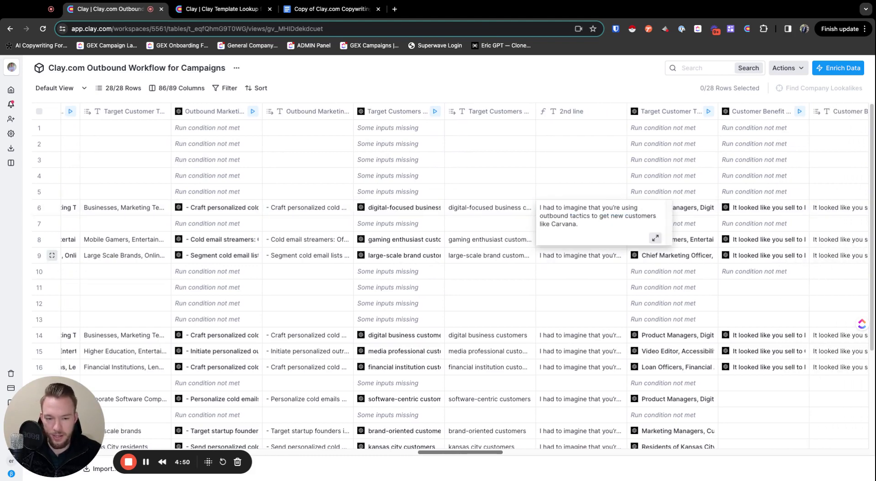
pyautogui.click(549, 256)
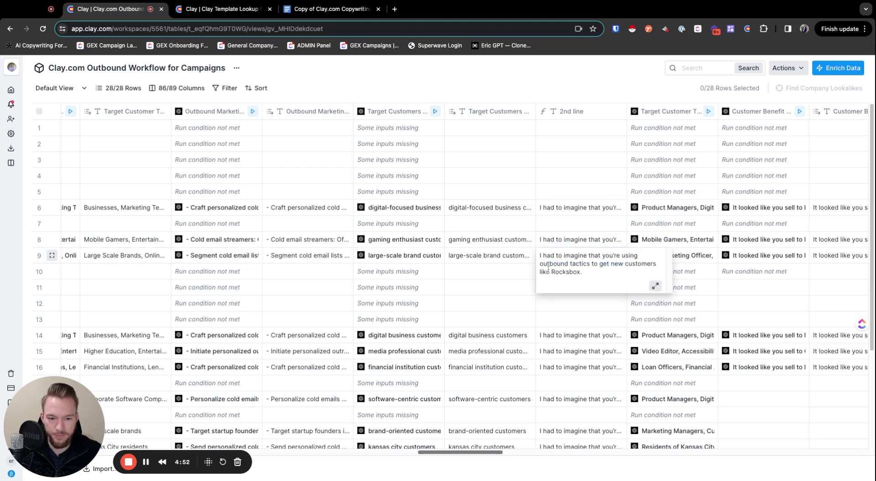
pyautogui.click(561, 242)
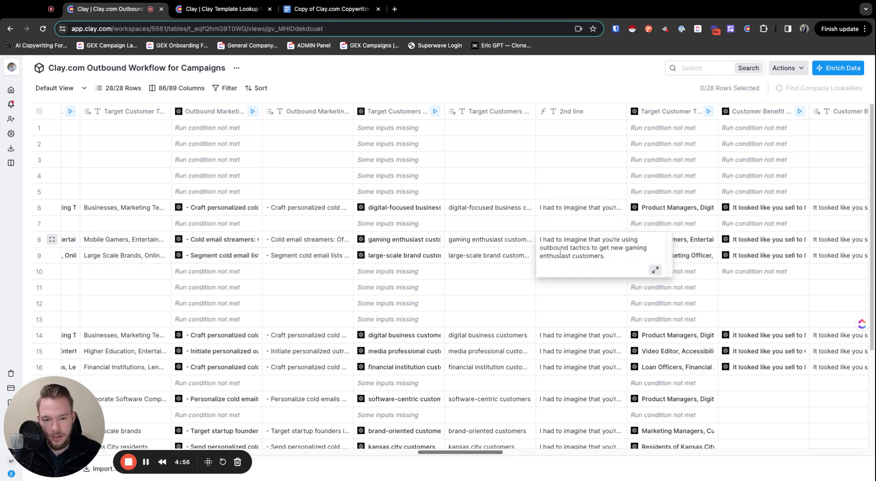
pyautogui.click(576, 354)
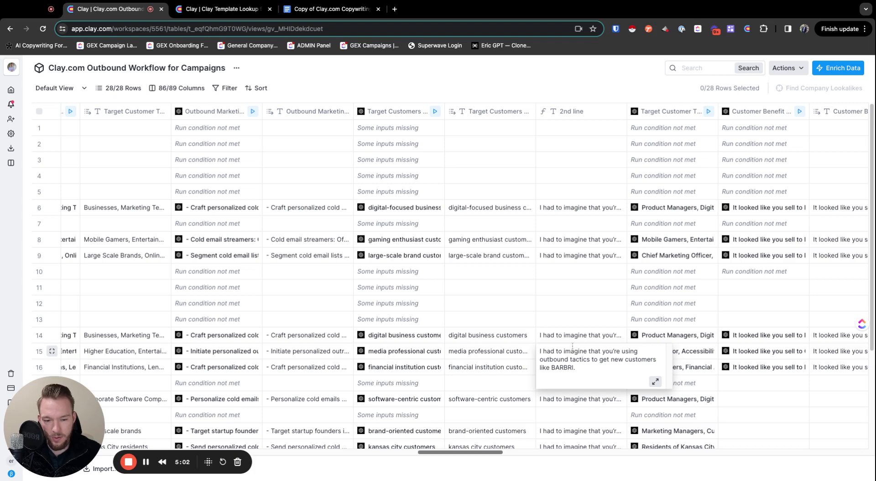
pyautogui.click(571, 338)
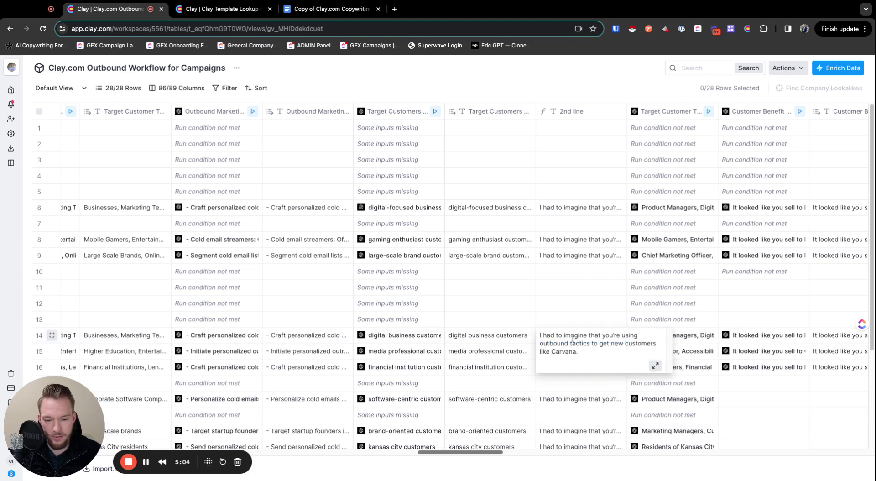
pyautogui.click(577, 401)
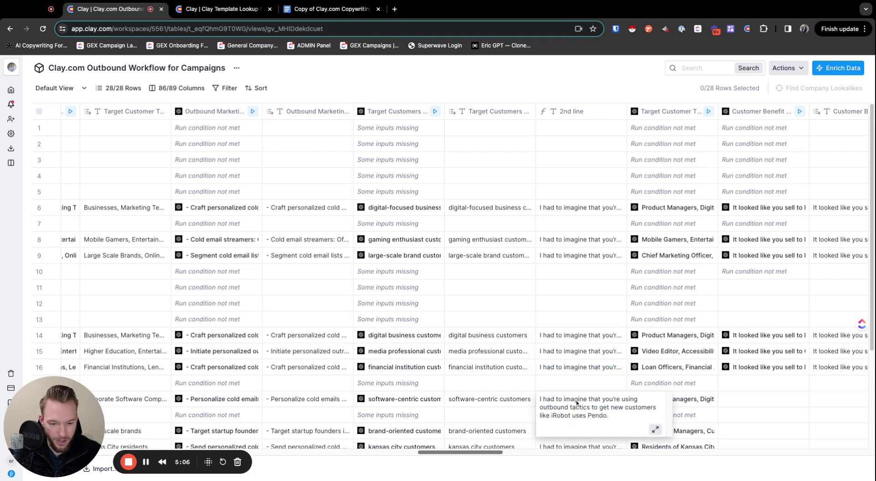
pyautogui.click(575, 368)
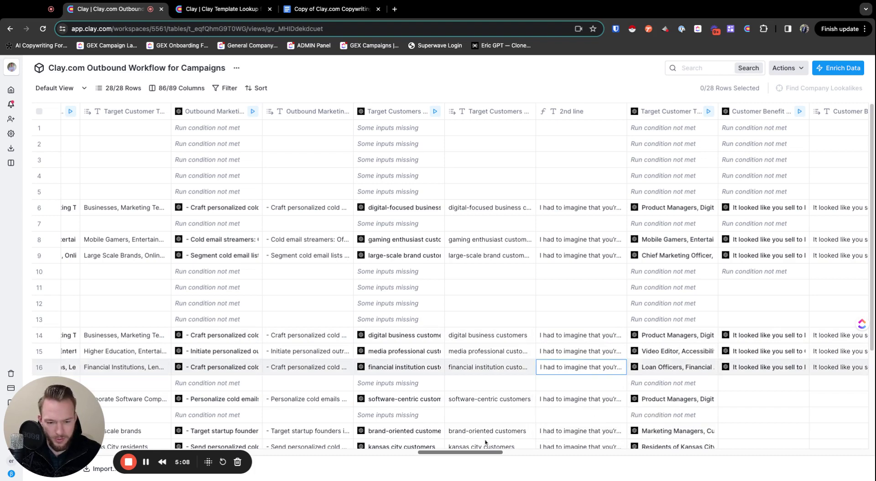
# Read the full Case Study text in row 16 and check the remaining case study entries in the table.
pyautogui.hscroll(-3, 494, 386)
pyautogui.hscroll(-10, 493, 387)
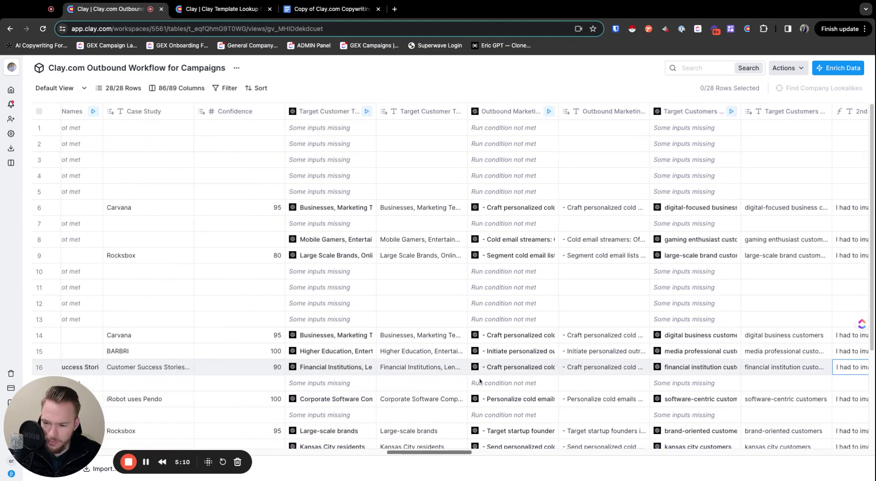
pyautogui.hscroll(-1, 479, 380)
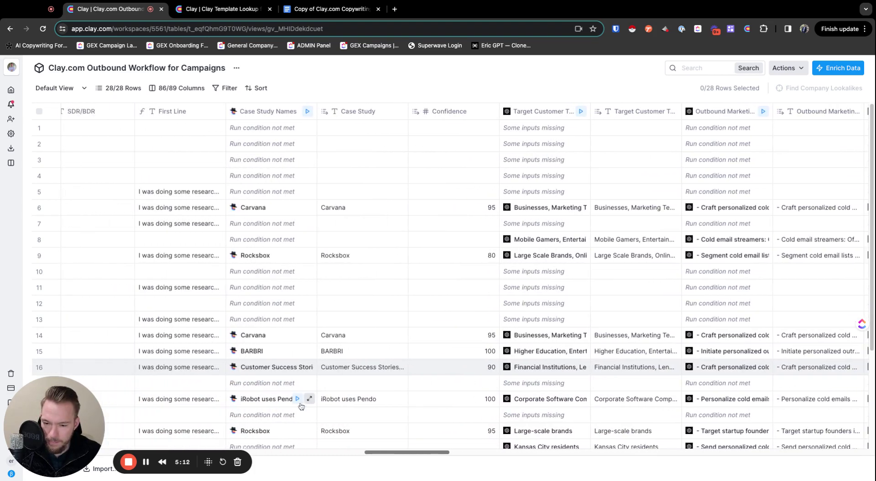
pyautogui.click(370, 368)
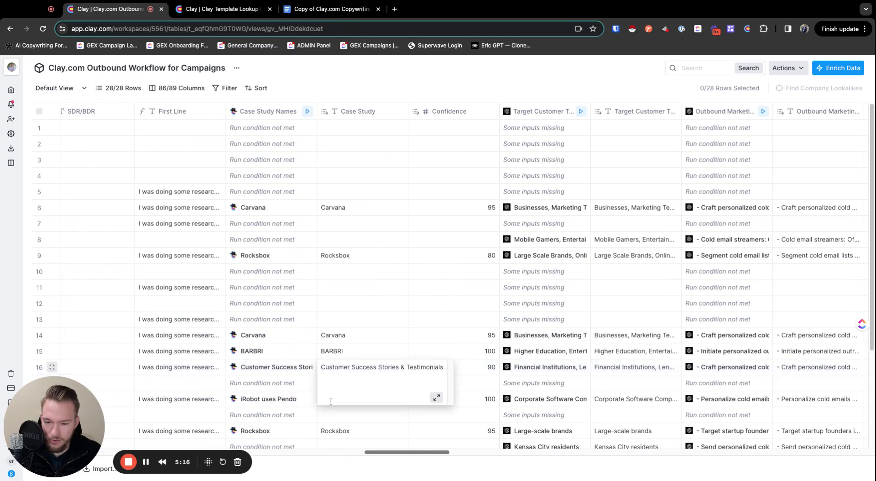
pyautogui.scroll(-2, 279, 382)
pyautogui.scroll(-2, 279, 382)
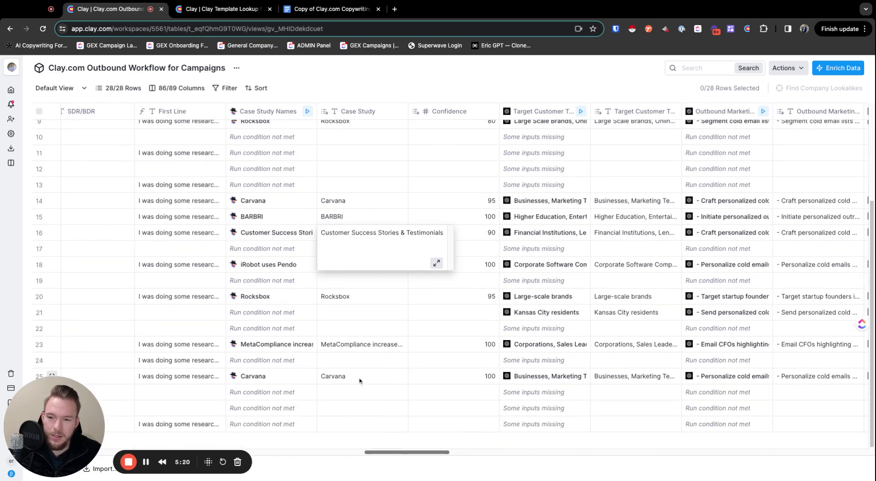
pyautogui.scroll(4, 359, 381)
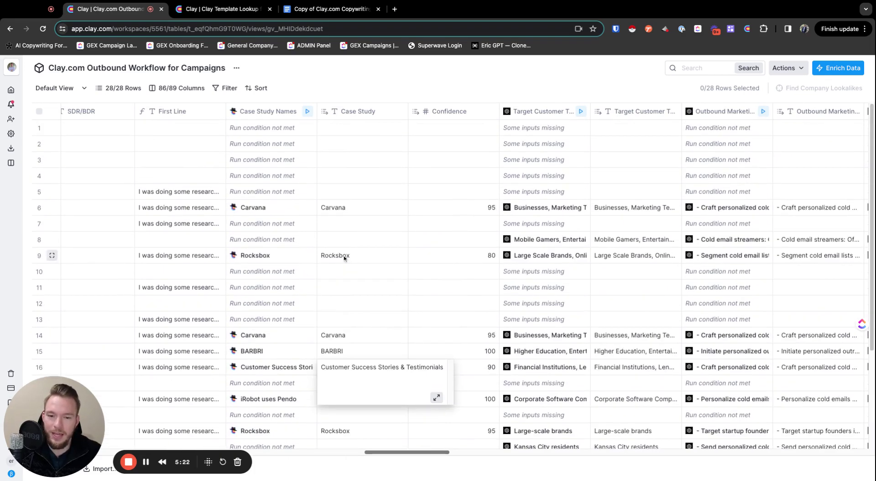
# Examine the target customer, outbound marketing, 2nd line, customer benefit and technology lookup columns of the campaign table.
pyautogui.hscroll(5, 403, 225)
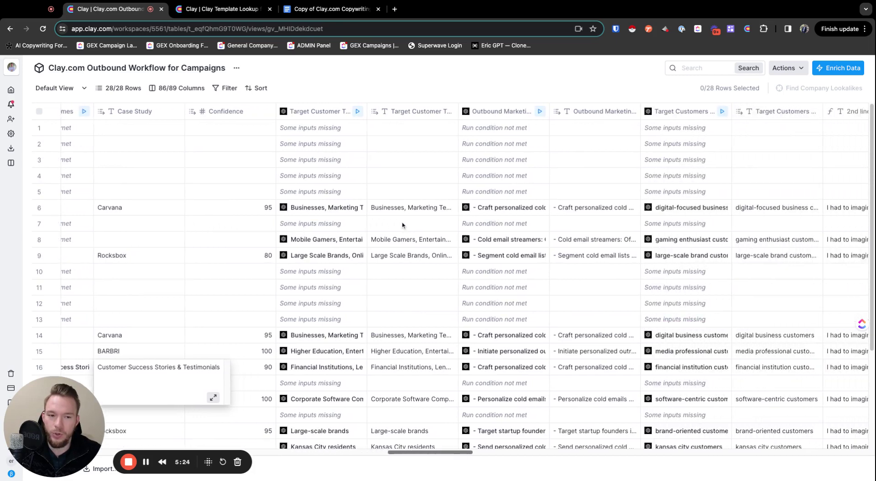
pyautogui.hscroll(5, 403, 225)
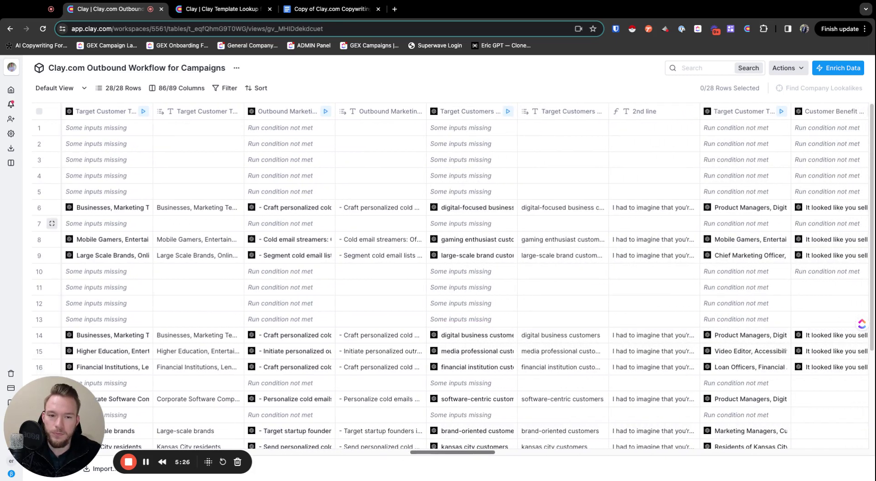
pyautogui.click(219, 9)
pyautogui.click(326, 8)
pyautogui.click(137, 9)
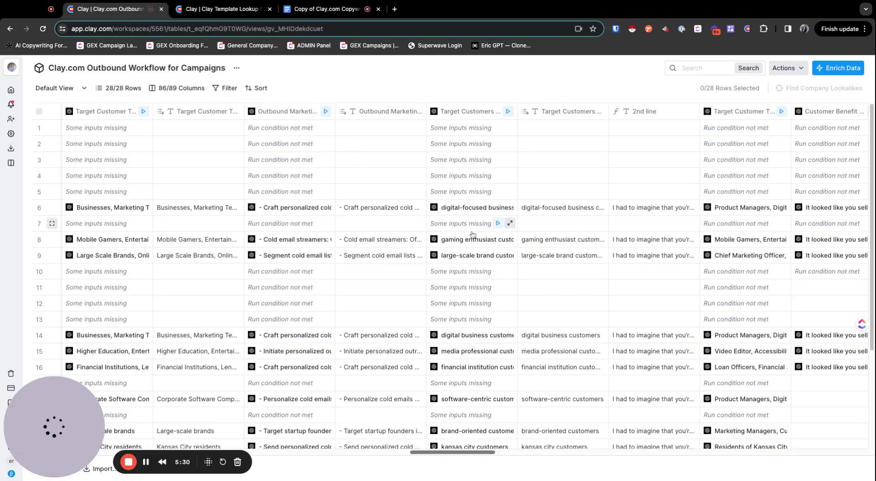
pyautogui.hscroll(-4, 472, 234)
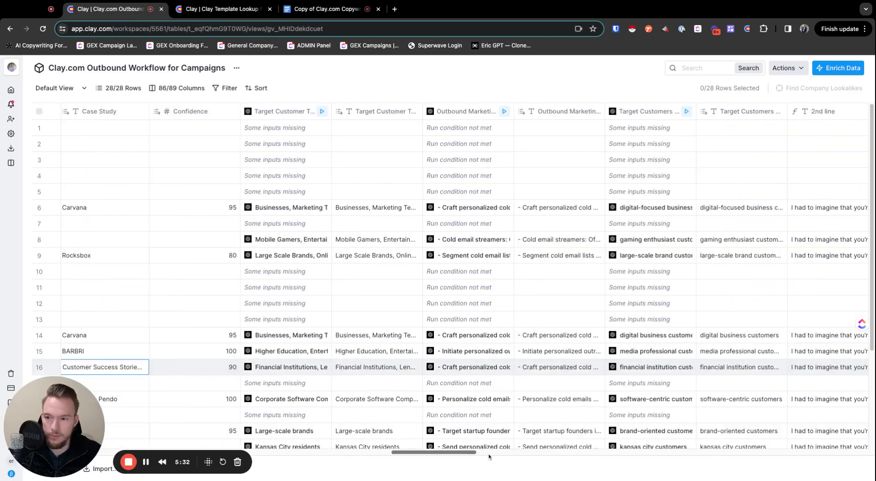
pyautogui.hscroll(12, 489, 457)
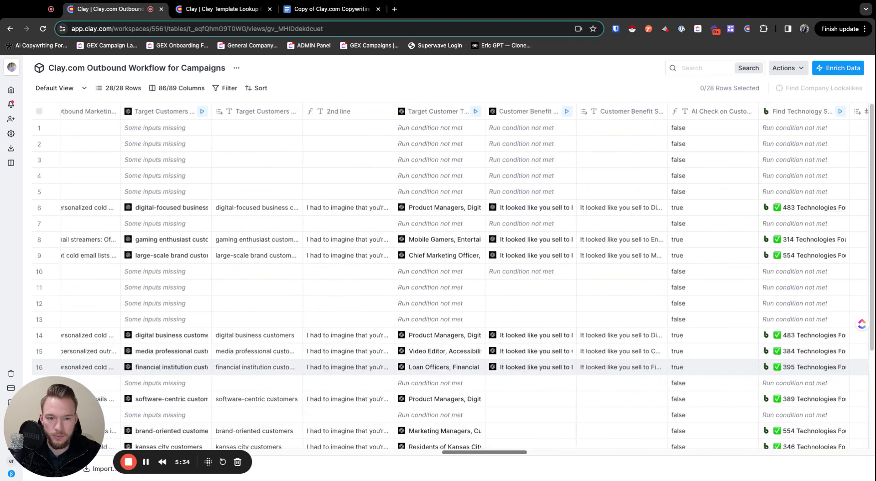
pyautogui.hscroll(13, 464, 280)
pyautogui.hscroll(-12, 465, 280)
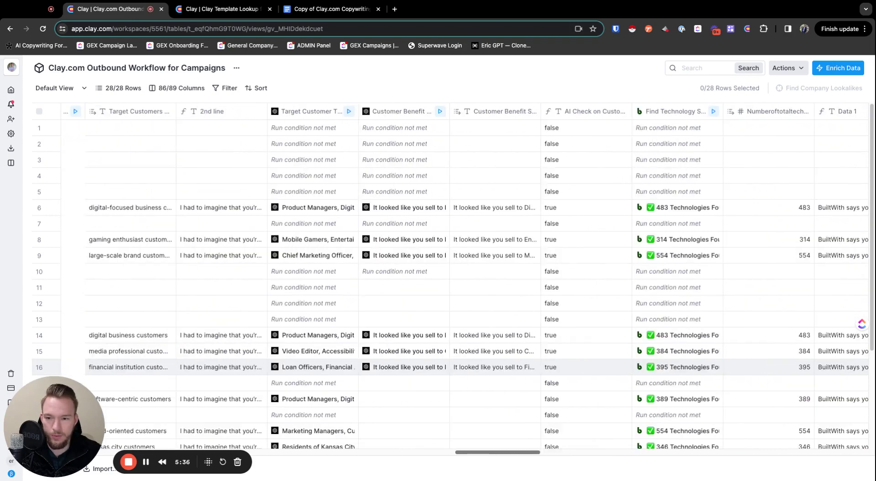
pyautogui.hscroll(-11, 464, 279)
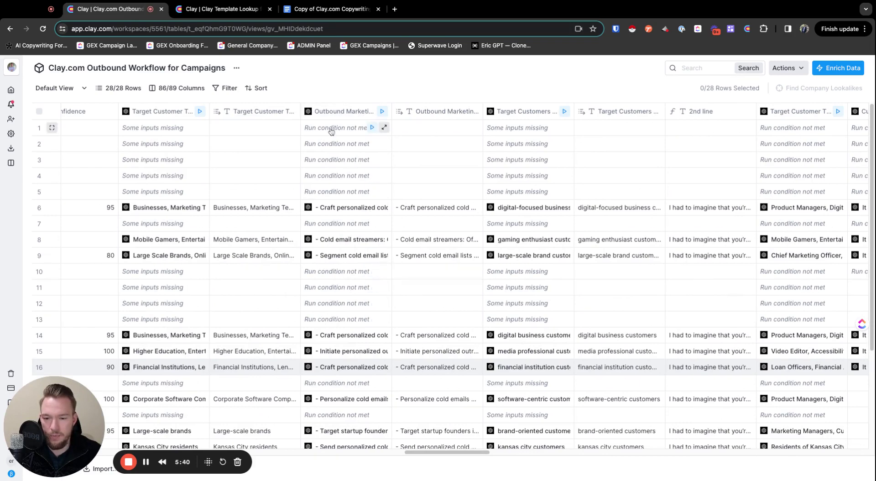
# Inspect the full AI prompt of the Outbound Marketing Ideas column, then leave its settings without saving.
pyautogui.scroll(-2, 412, 361)
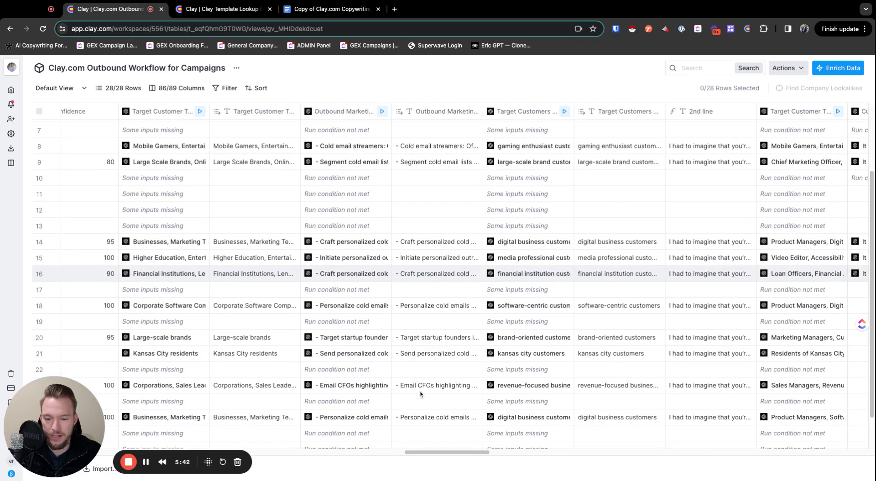
pyautogui.scroll(1, 422, 413)
pyautogui.scroll(1, 422, 413)
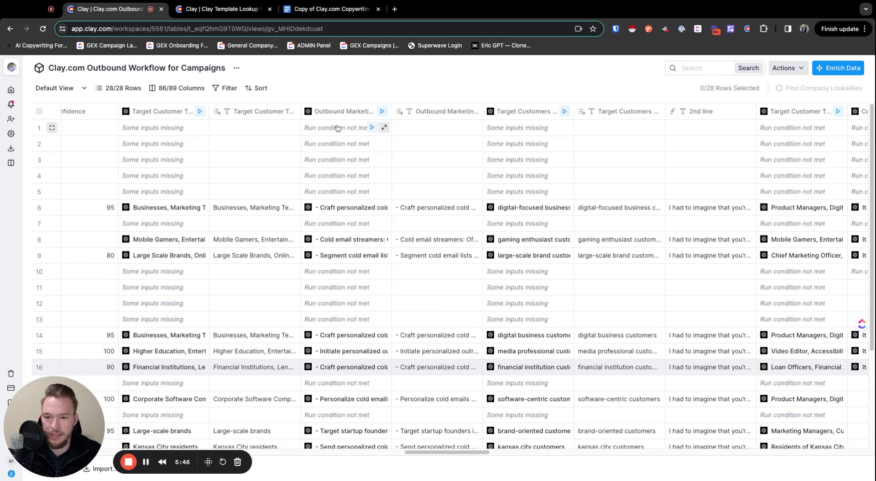
pyautogui.click(512, 221)
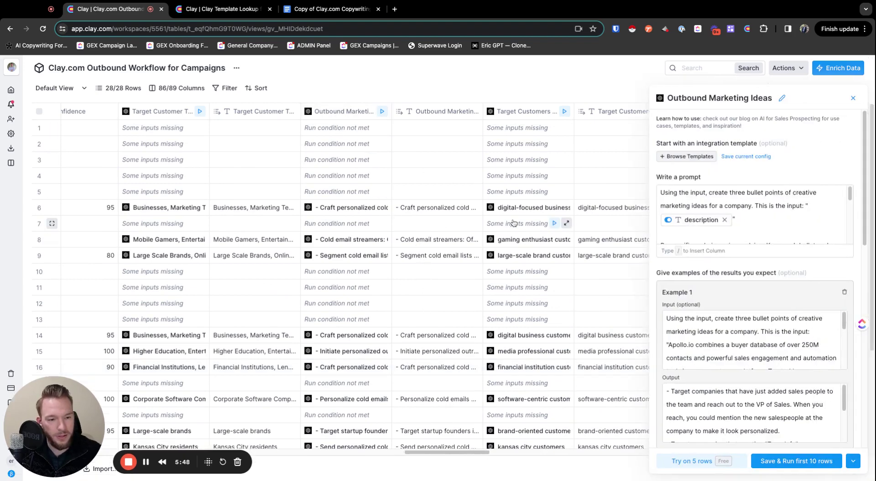
pyautogui.click(706, 199)
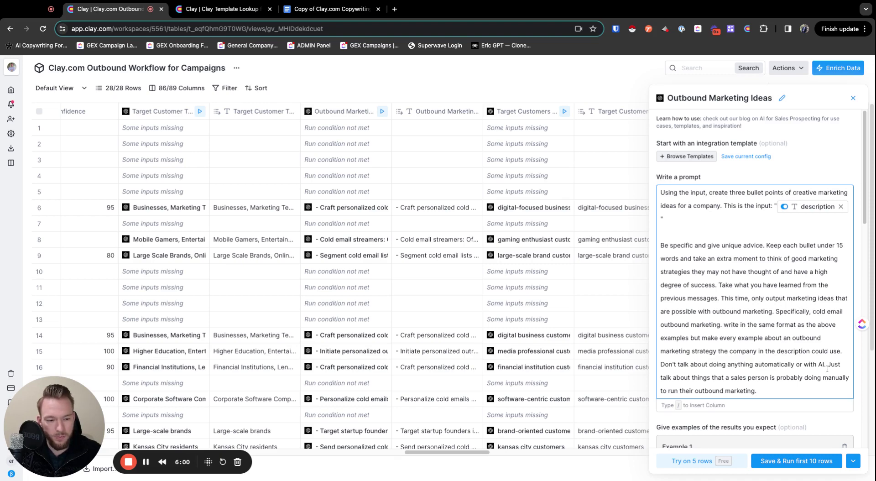
pyautogui.click(852, 98)
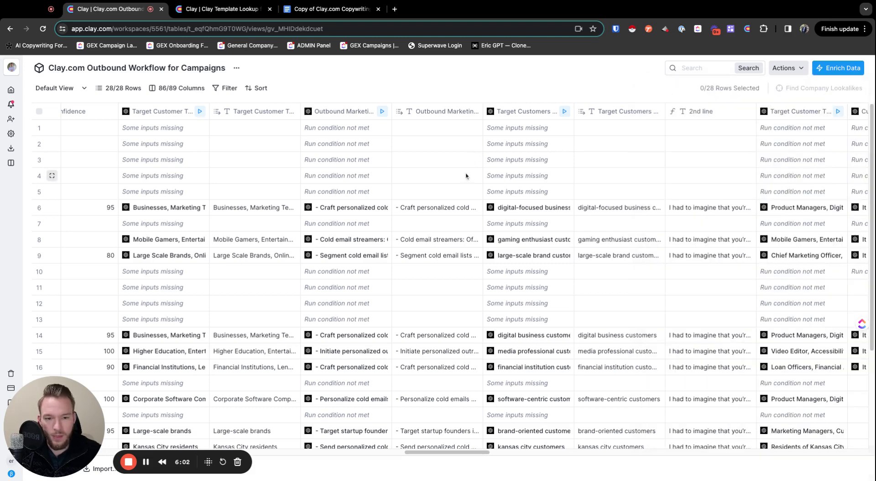
# Switch to the copywriting document, place its tab beside the Clay table's tab, and highlight Email Idea 2's sentence with {{customer titles}} and {{what they do}}.
pyautogui.hscroll(5, 472, 177)
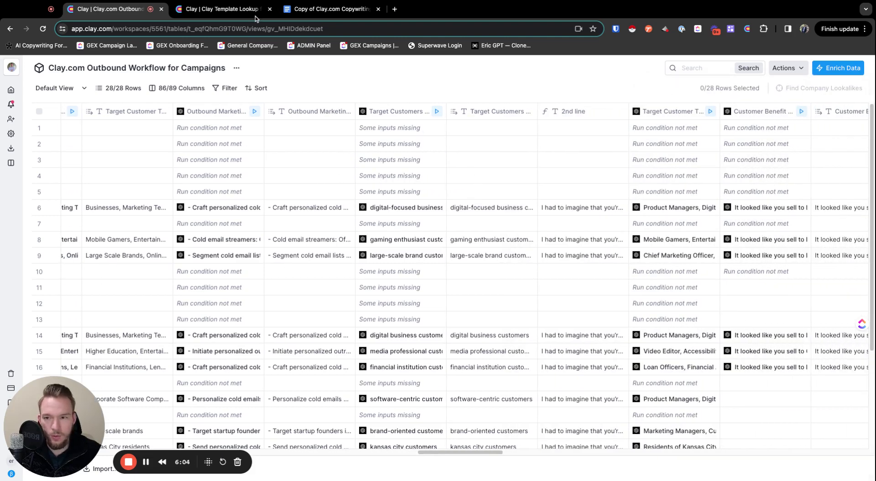
pyautogui.click(263, 10)
pyautogui.moveTo(301, 9); pyautogui.dragTo(191, 9)
pyautogui.scroll(-5, 271, 304)
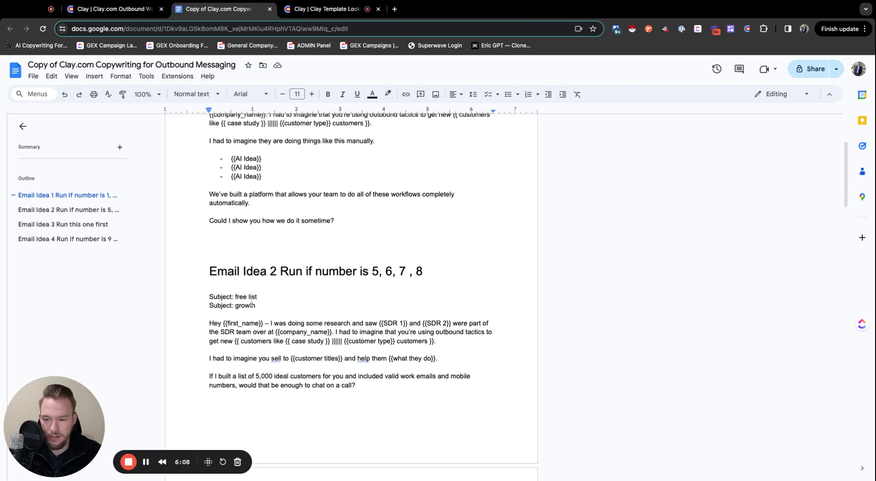
pyautogui.click(209, 333)
pyautogui.hotkey('shift', 'End')
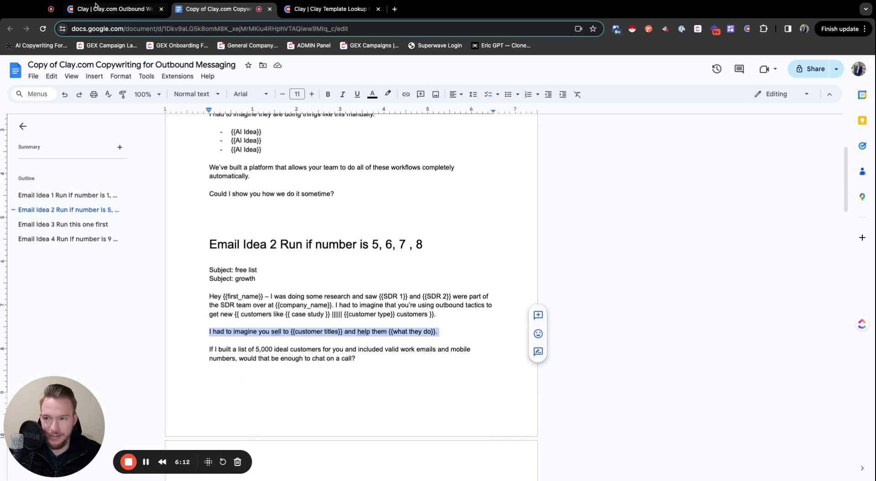
# Return to the Clay table and inspect the Customer Benefit Sentence prompt, highlighting its template sentence, then leave the settings without saving.
pyautogui.hotkey('ctrl', 'shift', 'Tab')
pyautogui.hscroll(5, 583, 242)
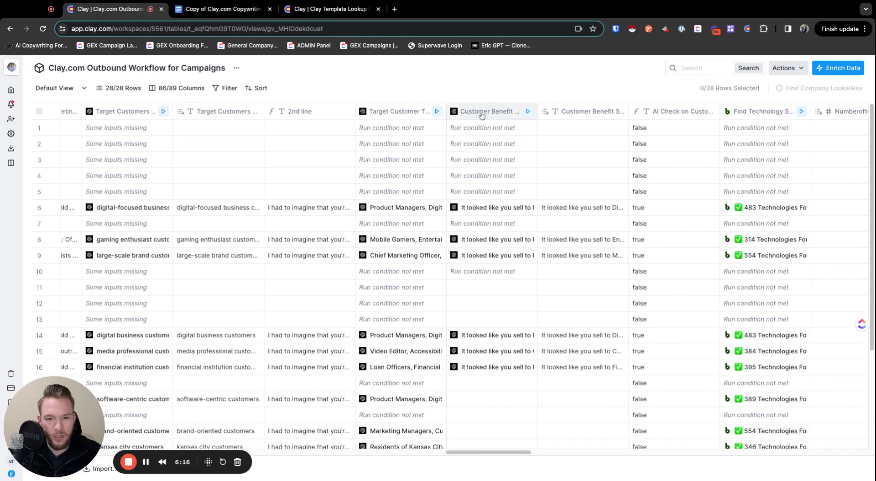
pyautogui.click(475, 111)
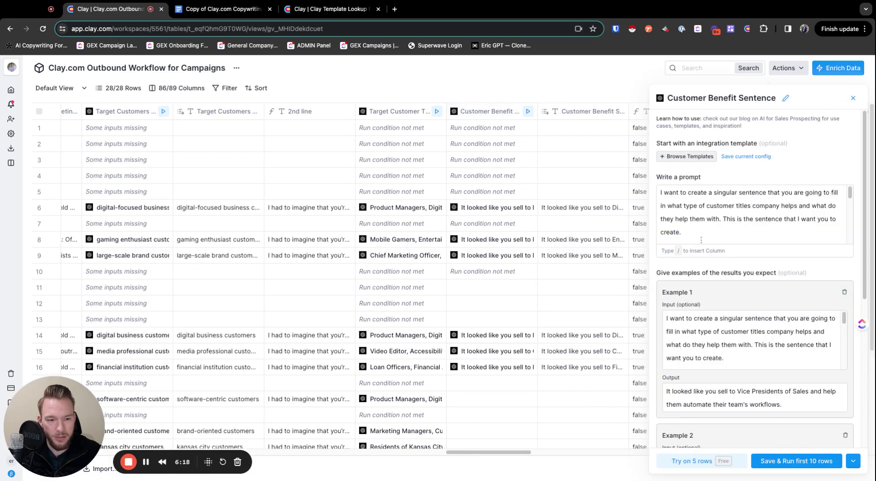
pyautogui.click(712, 244)
pyautogui.moveTo(698, 258); pyautogui.dragTo(666, 245)
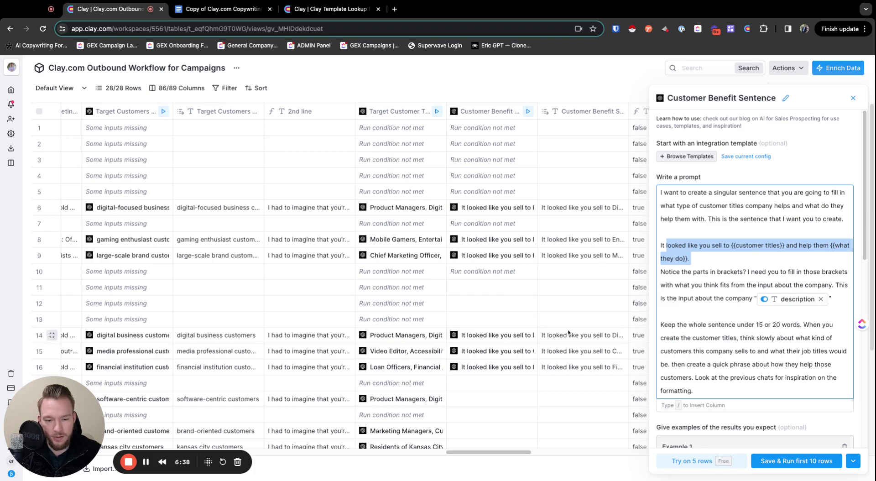
pyautogui.click(854, 99)
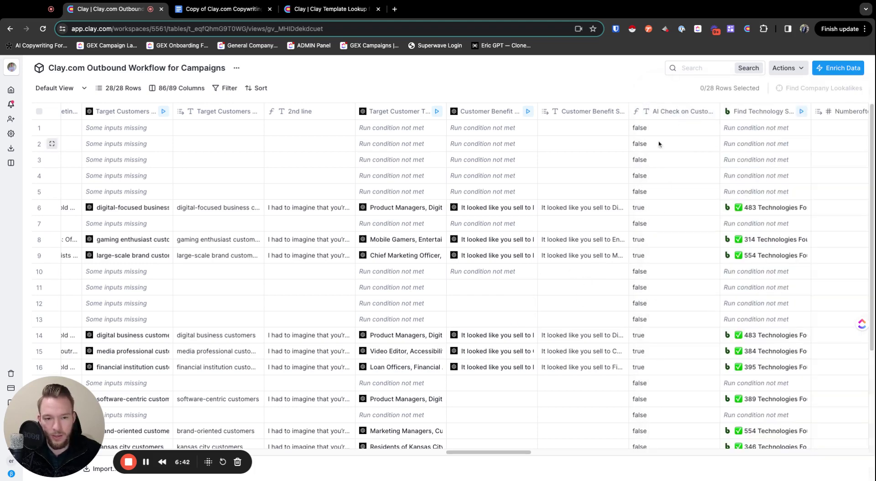
# Inspect the formula of the AI Check on Customer Benefit column, then leave its settings without saving.
pyautogui.click(662, 120)
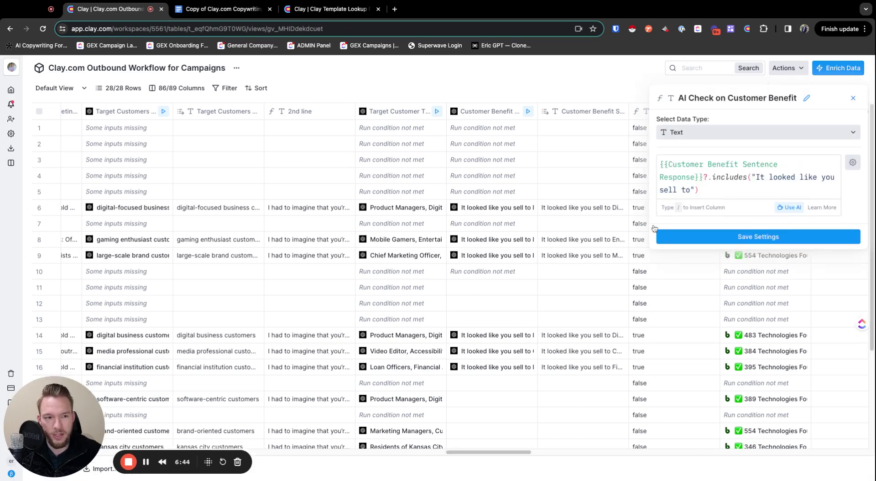
pyautogui.click(852, 98)
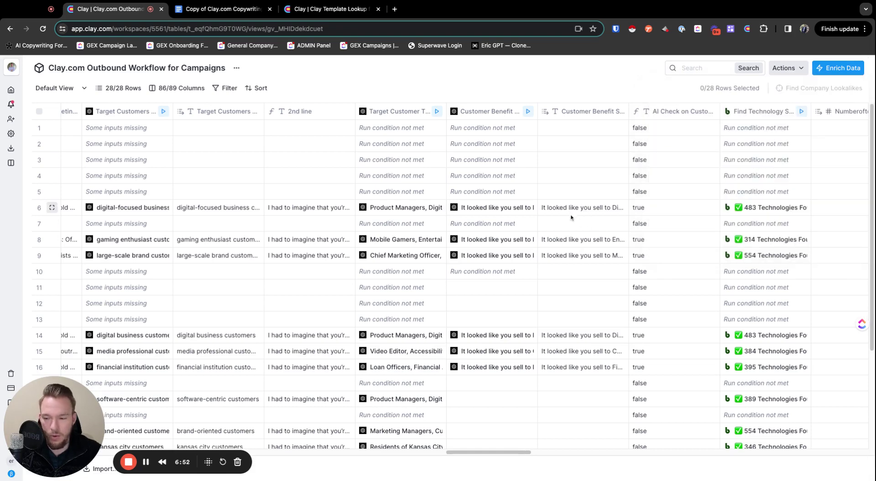
pyautogui.hscroll(5, 609, 219)
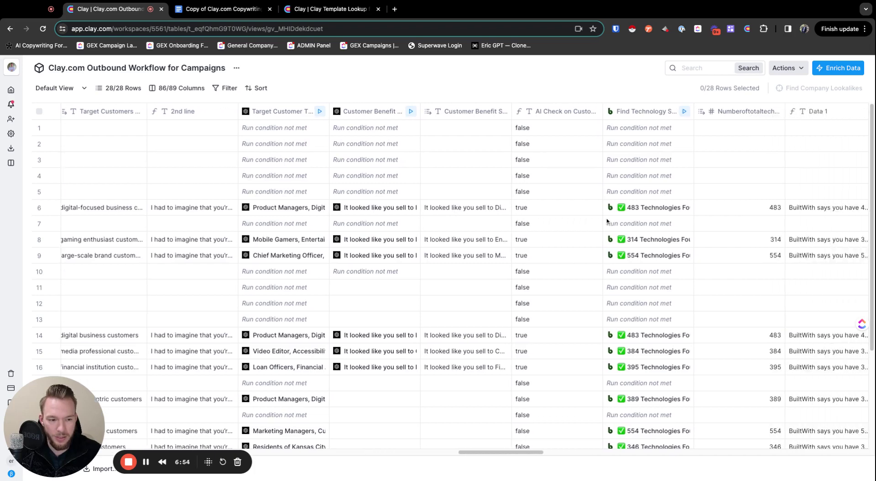
# Switch to the copywriting document and highlight the {{Data 1}}, {{Data 2}} and {{Data 3}} placeholders in Email Idea 3.
pyautogui.click(213, 9)
pyautogui.click(222, 331)
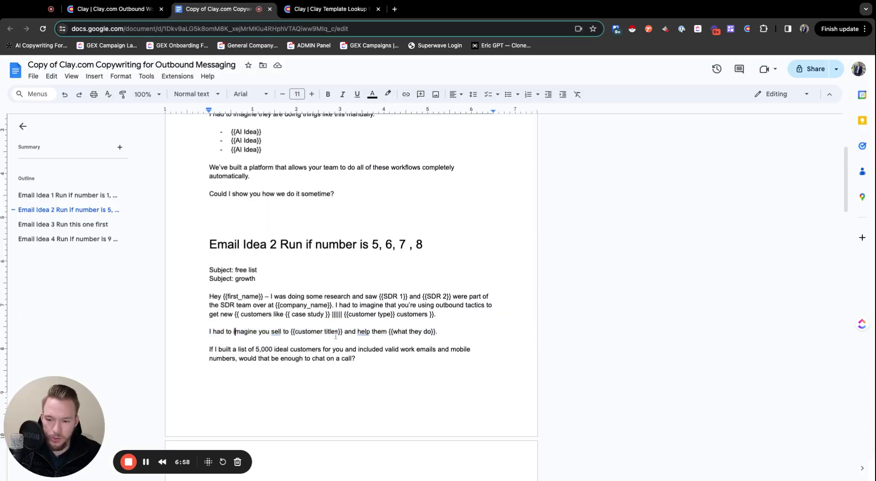
pyautogui.scroll(-1, 281, 315)
pyautogui.scroll(-10, 282, 315)
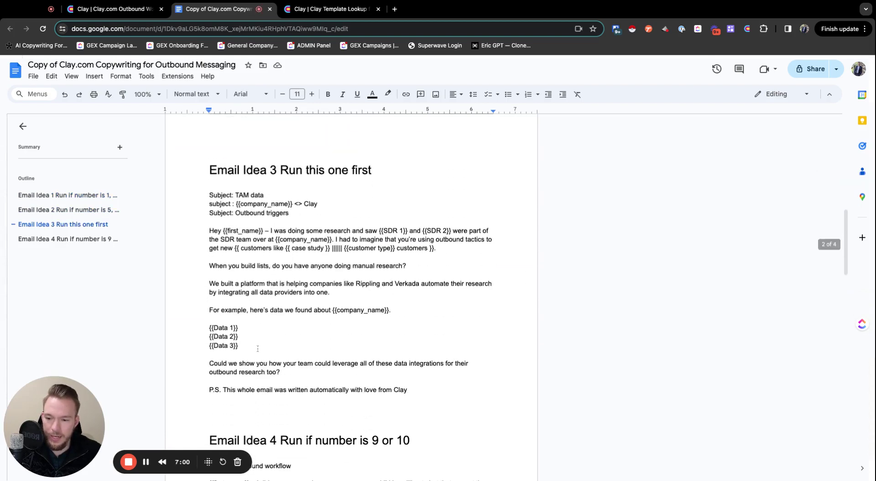
pyautogui.moveTo(209, 318); pyautogui.dragTo(248, 347)
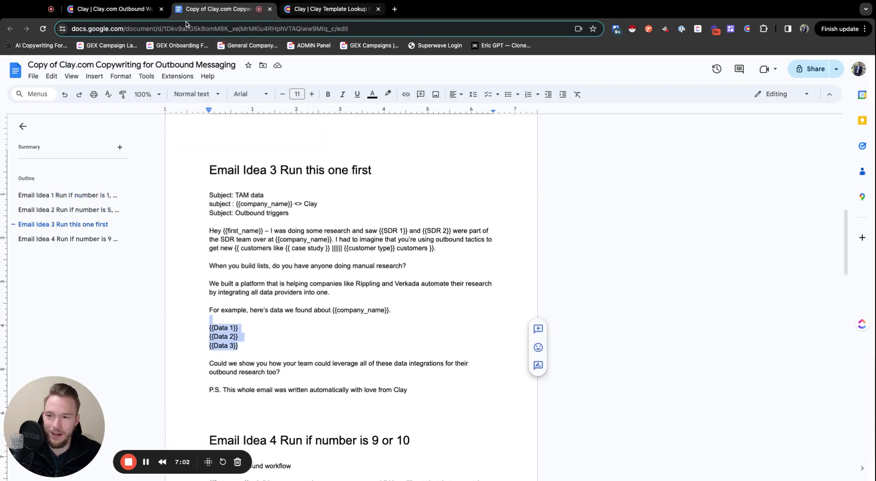
# Return to the Clay table and examine the technology lookup, Data 1, company headcount, recent posts and open jobs columns.
pyautogui.click(114, 9)
pyautogui.hscroll(5, 376, 217)
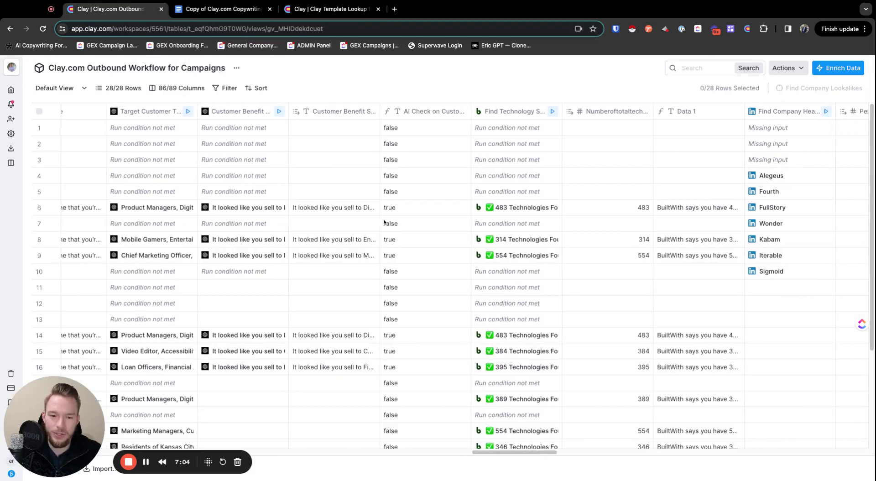
pyautogui.hscroll(3, 384, 222)
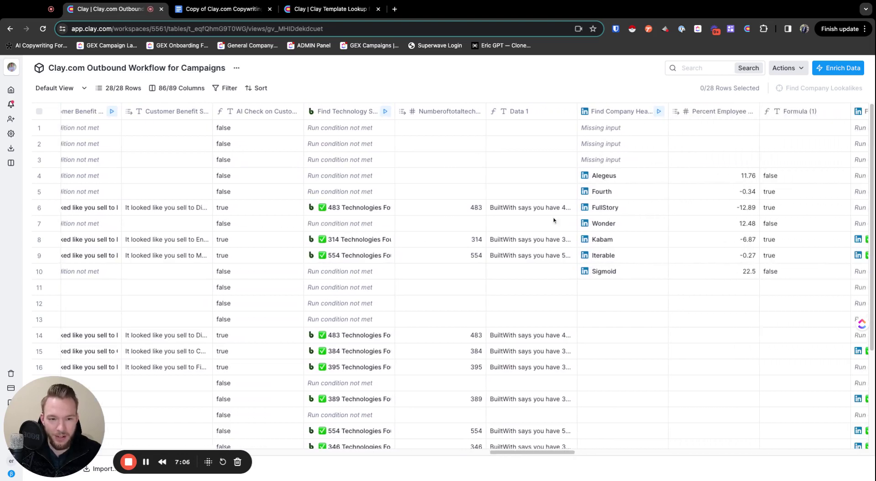
pyautogui.click(656, 112)
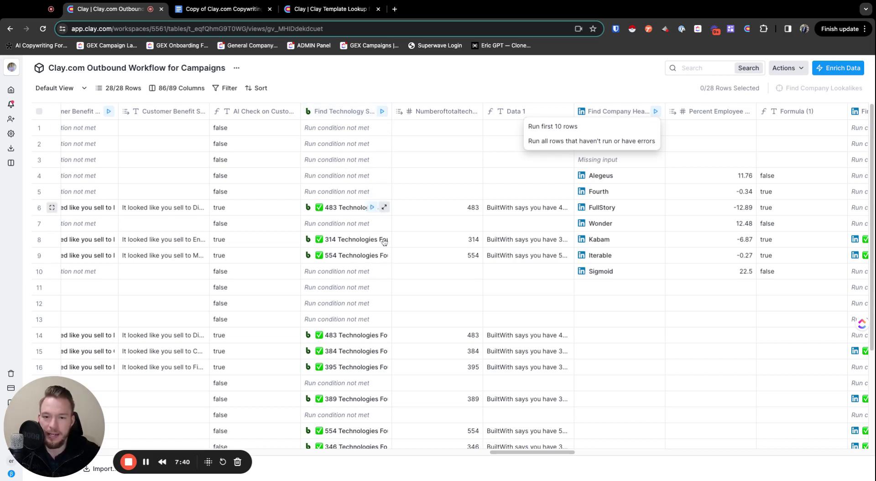
pyautogui.hscroll(1, 392, 280)
pyautogui.hscroll(10, 392, 280)
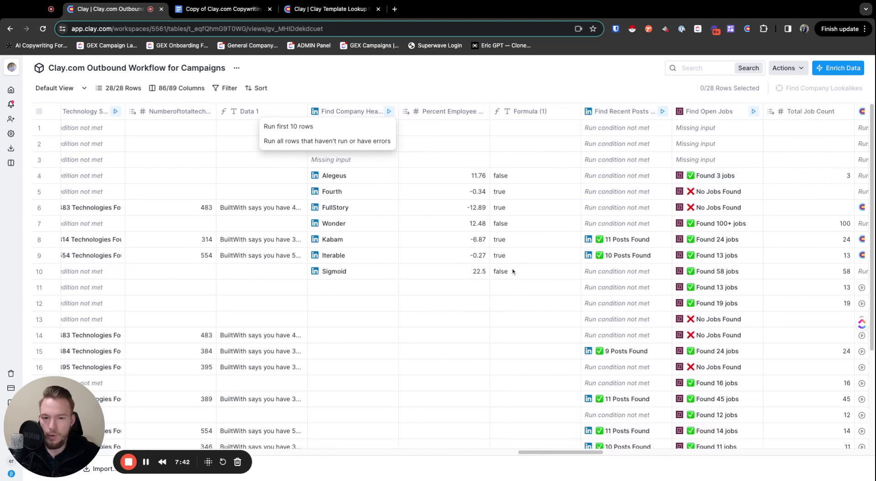
pyautogui.hscroll(6, 458, 228)
pyautogui.hscroll(2, 456, 221)
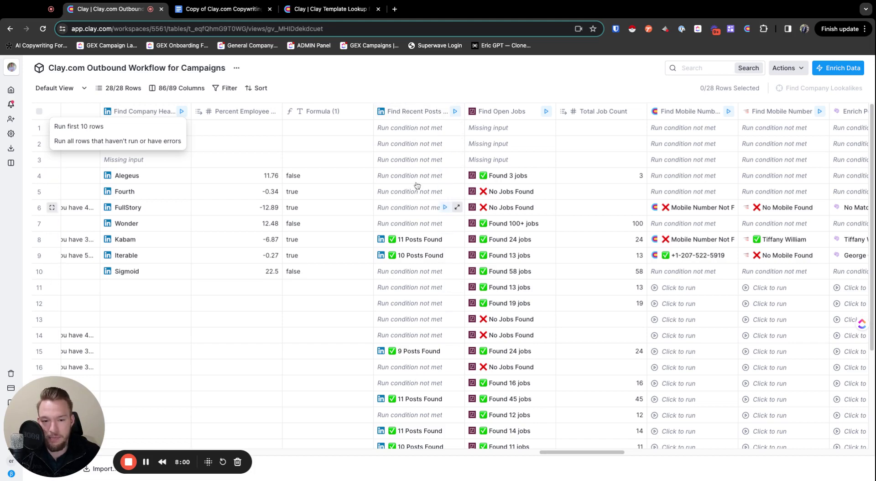
# Examine the mobile number lookup columns and read the full Formula (3) text in row 9.
pyautogui.hscroll(3, 456, 219)
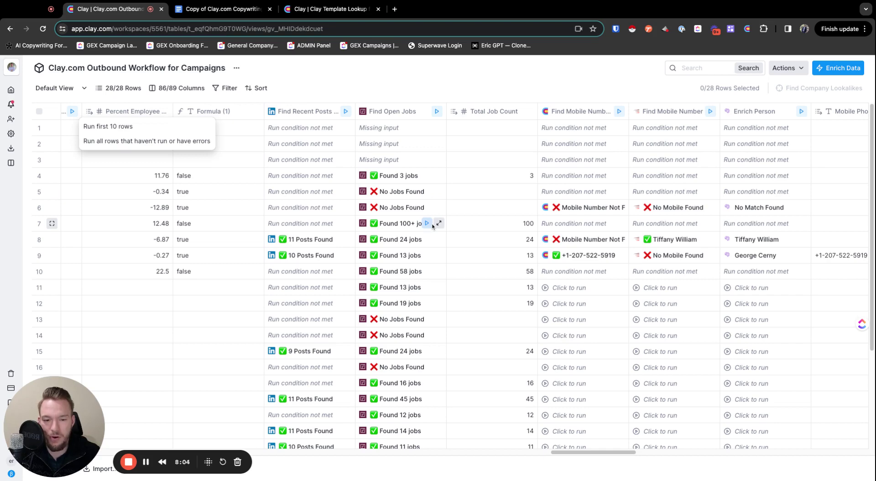
pyautogui.hscroll(7, 502, 250)
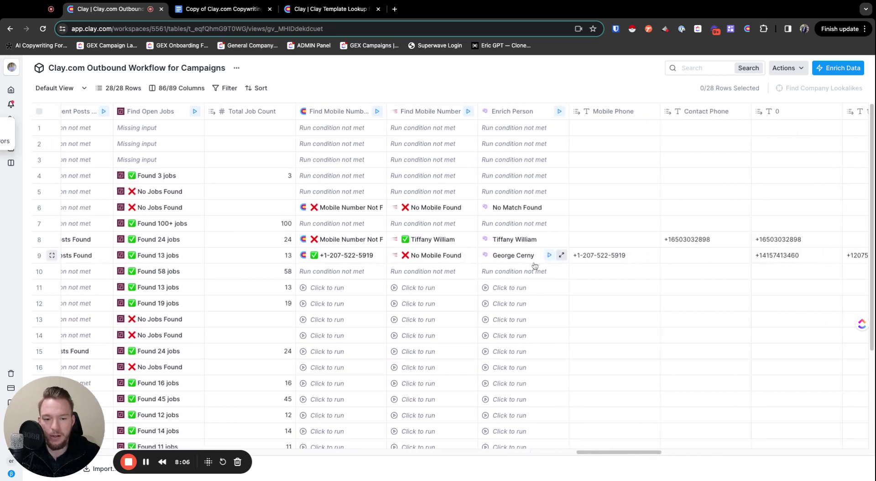
pyautogui.hscroll(10, 535, 266)
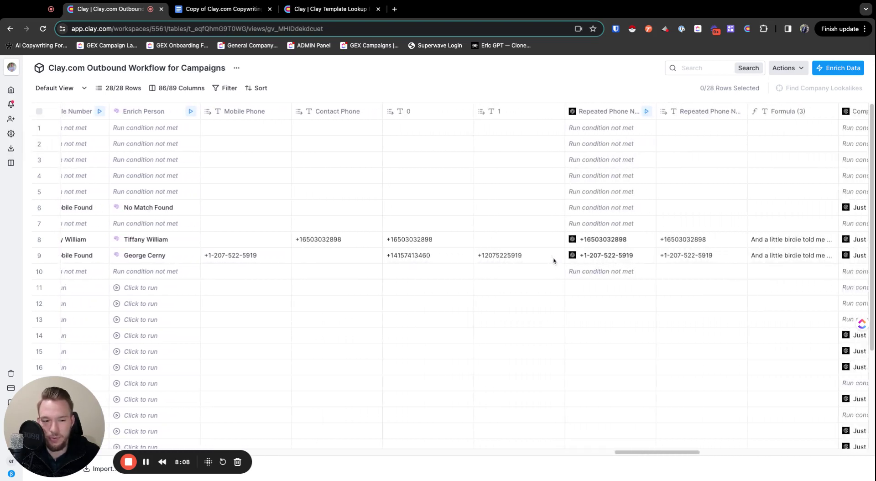
pyautogui.hscroll(6, 553, 260)
pyautogui.click(565, 258)
pyautogui.click(566, 258)
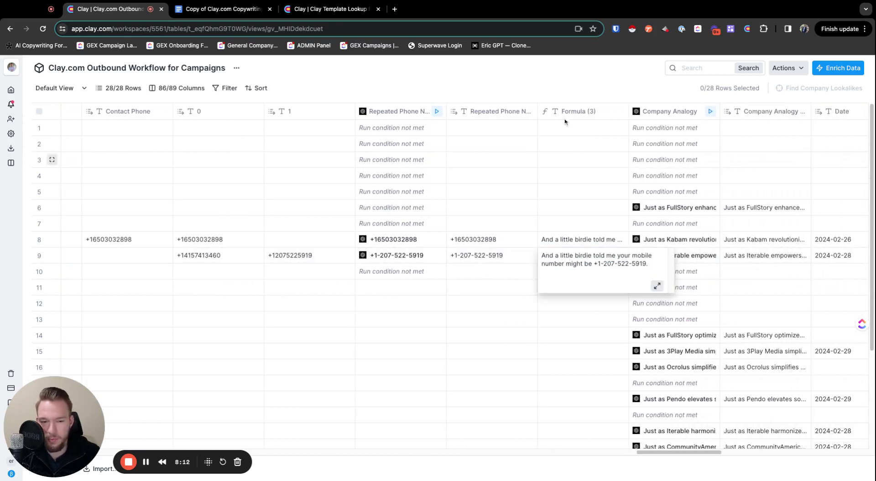
pyautogui.press('Escape')
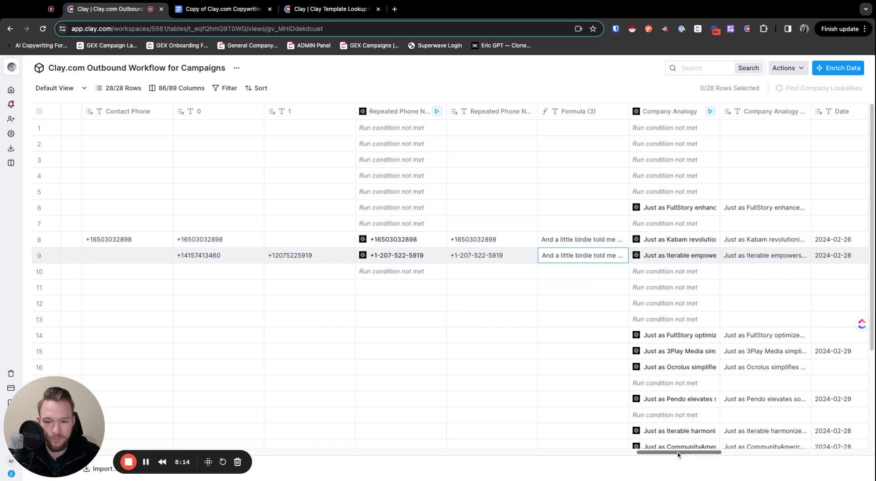
# Review how the mobile number lookups and Enrich Person feed the phone columns and the Repeated Phone Number column.
pyautogui.moveTo(686, 452); pyautogui.dragTo(644, 452)
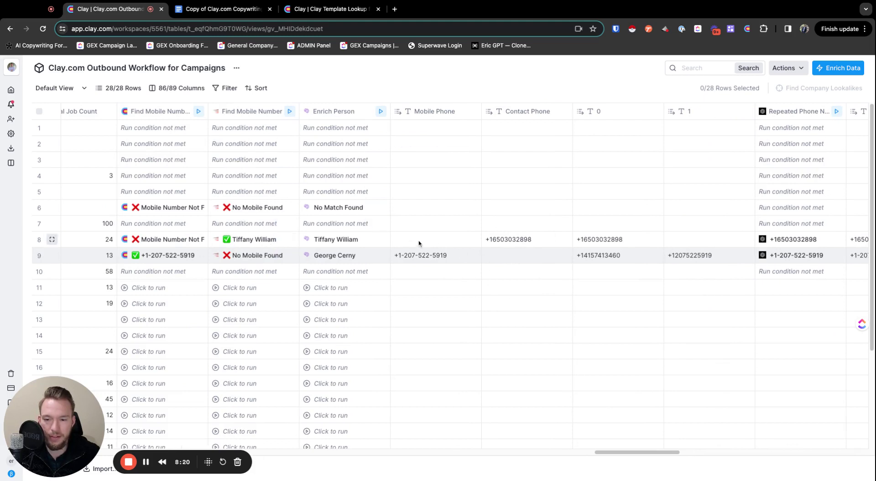
pyautogui.hscroll(5, 631, 274)
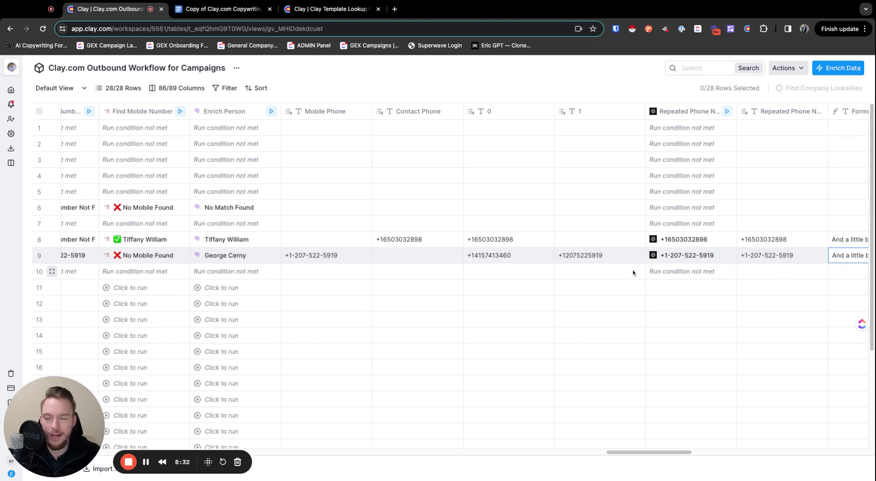
pyautogui.hscroll(-3, 164, 130)
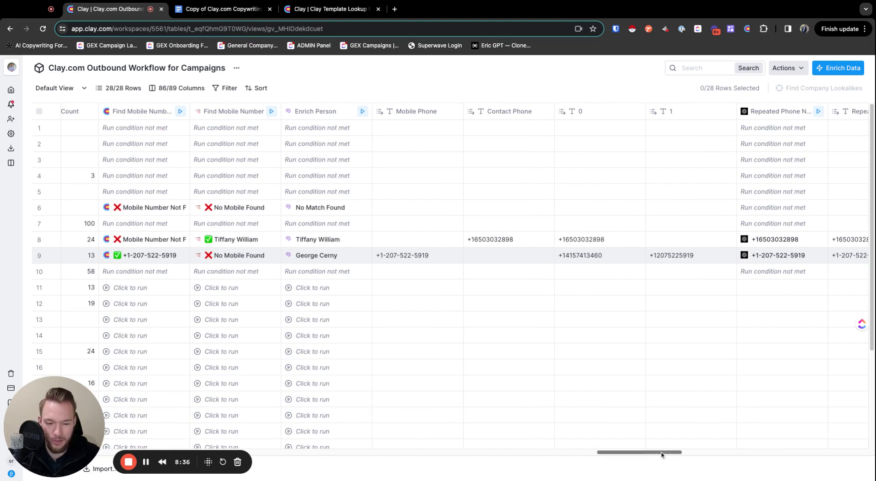
# Read the full Data 1 text in row 6 and check it against the Email Idea 3 template in the copywriting document.
pyautogui.moveTo(646, 454); pyautogui.dragTo(554, 454)
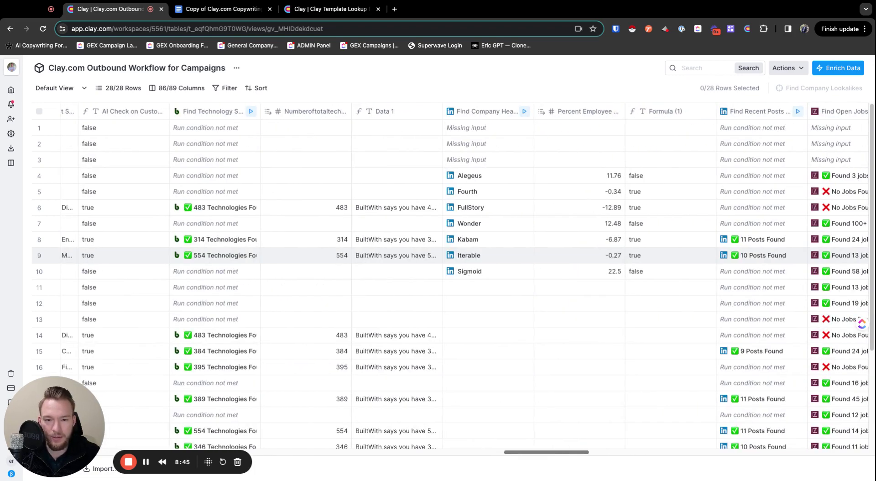
pyautogui.click(382, 210)
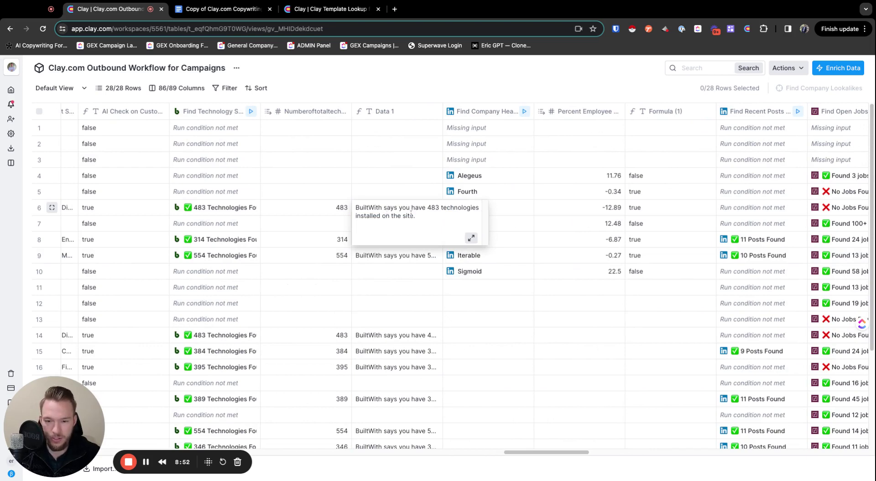
pyautogui.click(224, 9)
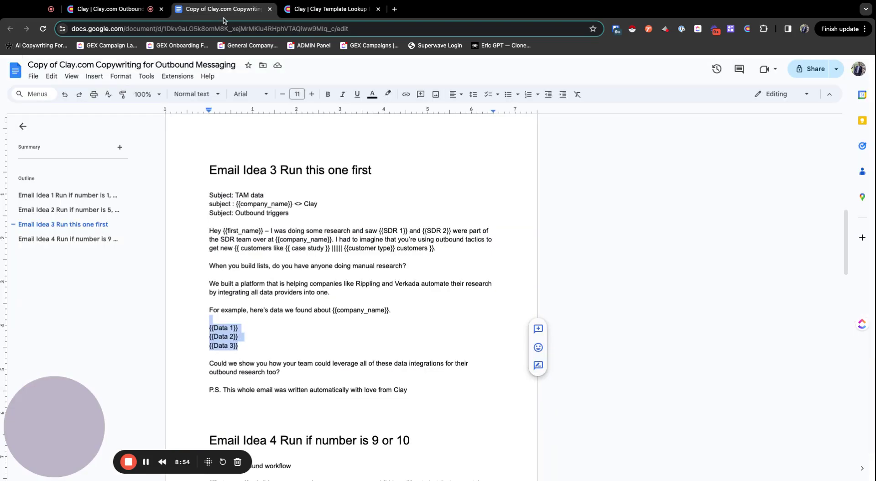
pyautogui.click(125, 13)
pyautogui.click(405, 208)
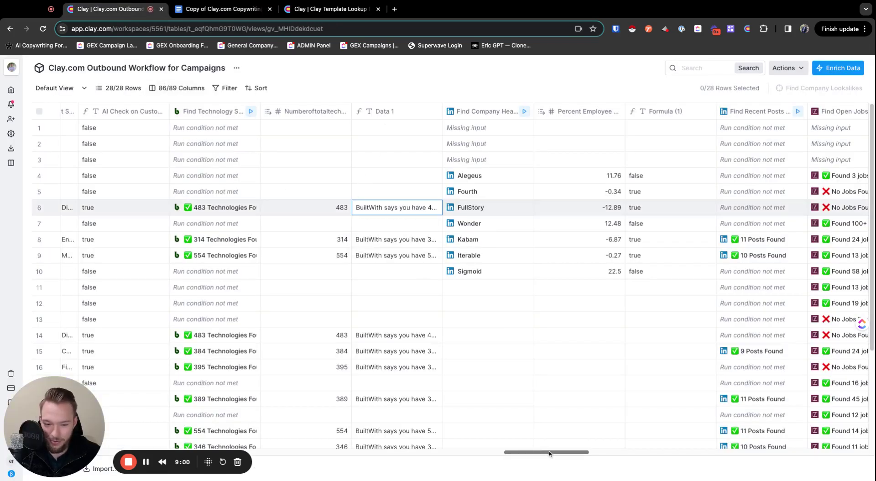
# Examine the table's columns from company headcount and job count through the LinkedIn post summary, Data 2, Data 3 and Campaign Type.
pyautogui.hscroll(3, 550, 453)
pyautogui.hscroll(1, 550, 453)
pyautogui.hscroll(1, 550, 453)
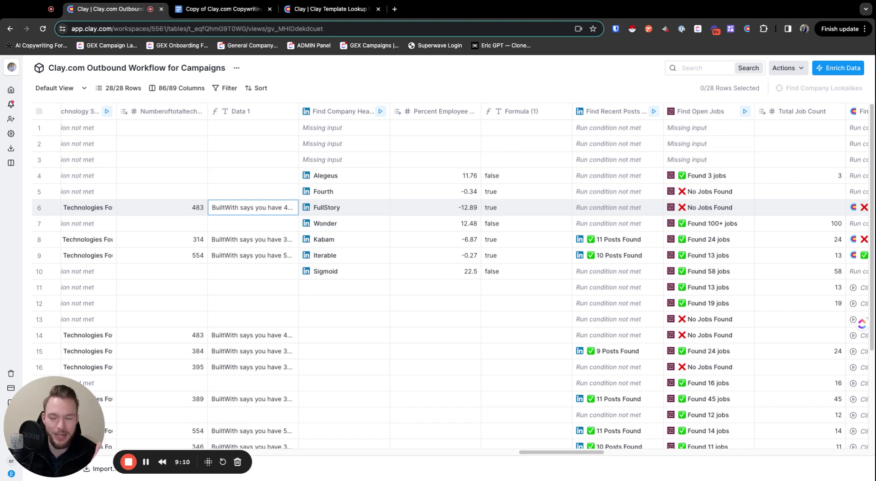
pyautogui.hscroll(4, 574, 453)
pyautogui.hscroll(6, 465, 280)
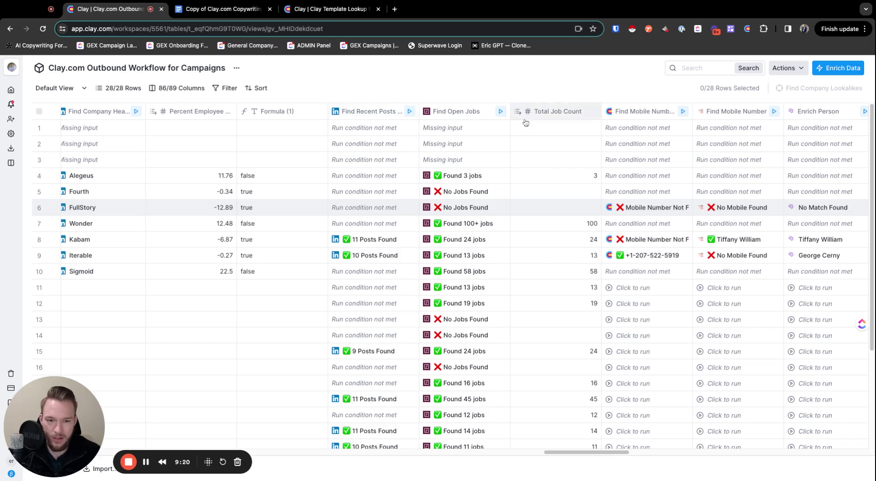
pyautogui.hscroll(10, 580, 451)
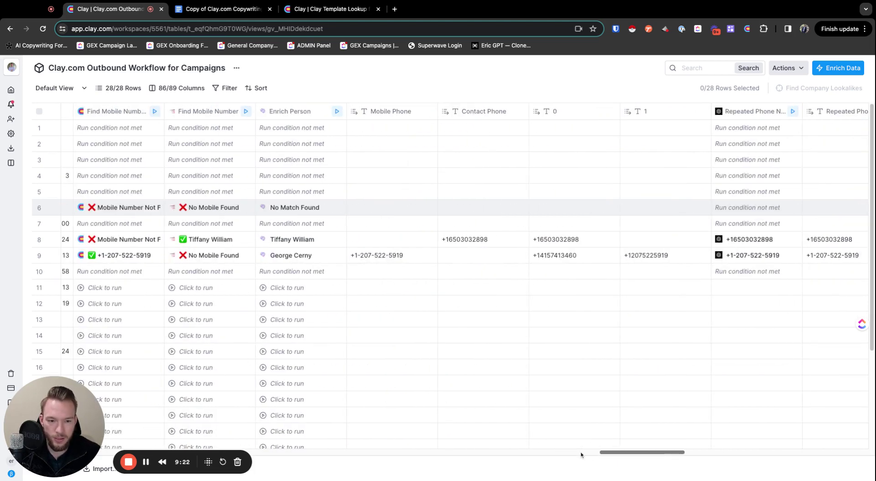
pyautogui.hscroll(12, 581, 452)
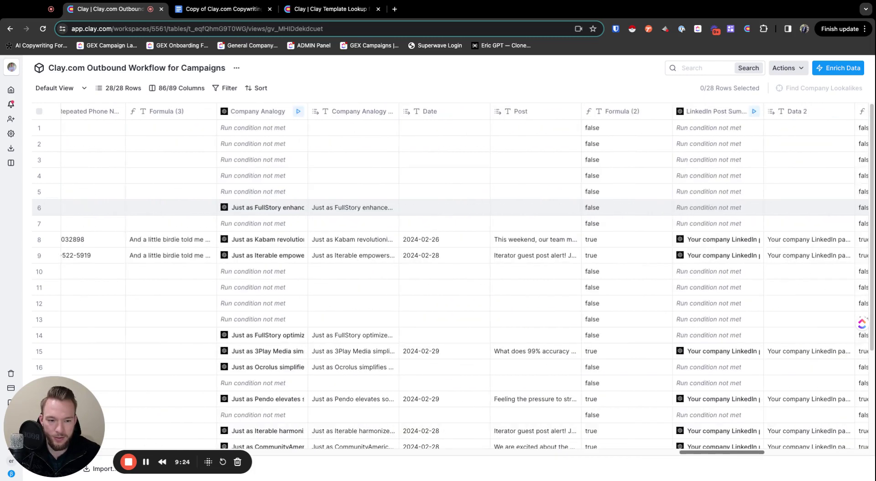
pyautogui.hscroll(7, 464, 280)
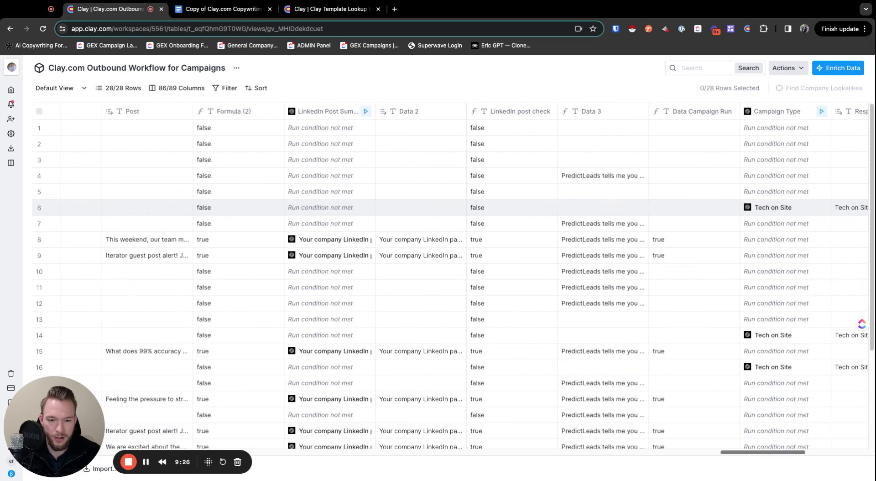
# Read the full Data 3 open-jobs text for rows 8 and 7.
pyautogui.hscroll(1, 645, 356)
pyautogui.click(570, 240)
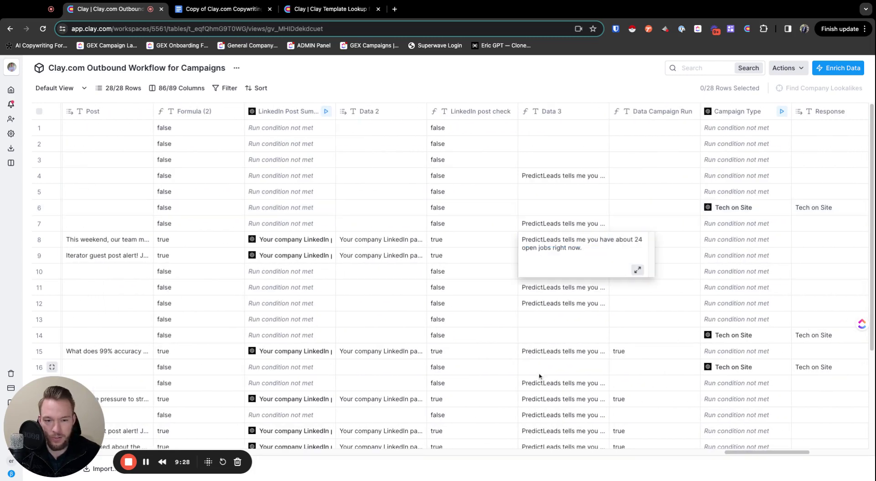
pyautogui.click(569, 227)
pyautogui.click(570, 255)
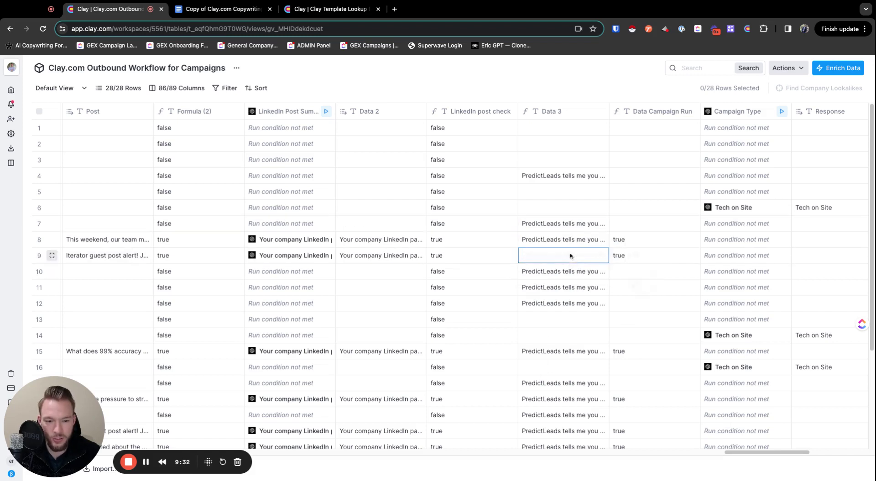
pyautogui.click(569, 230)
pyautogui.click(569, 230)
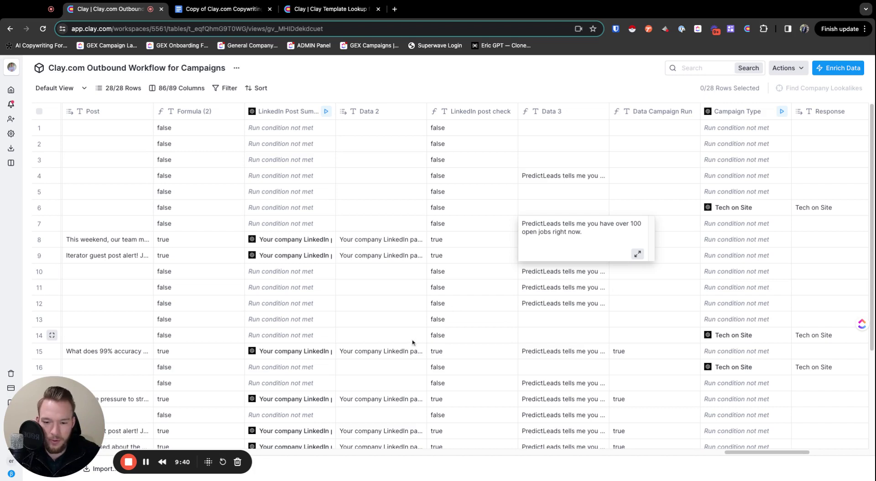
# Read the full Data 2 LinkedIn post summaries in rows 8 and 15.
pyautogui.click(380, 239)
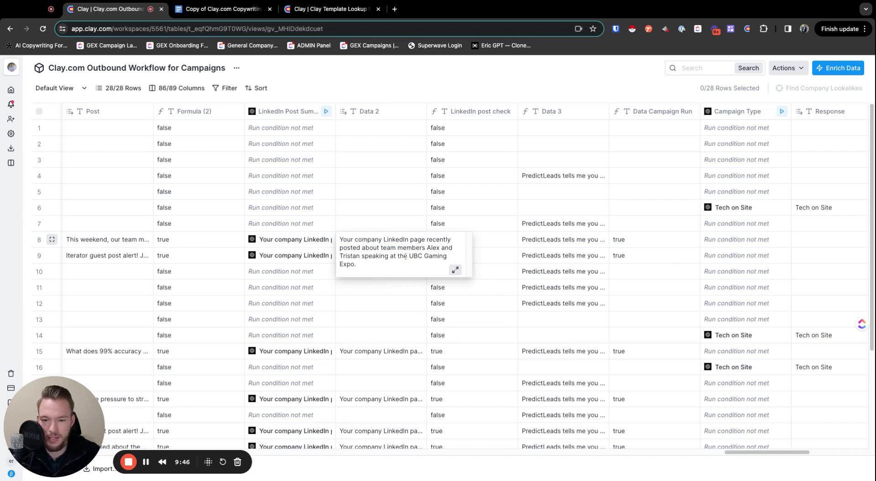
pyautogui.click(377, 351)
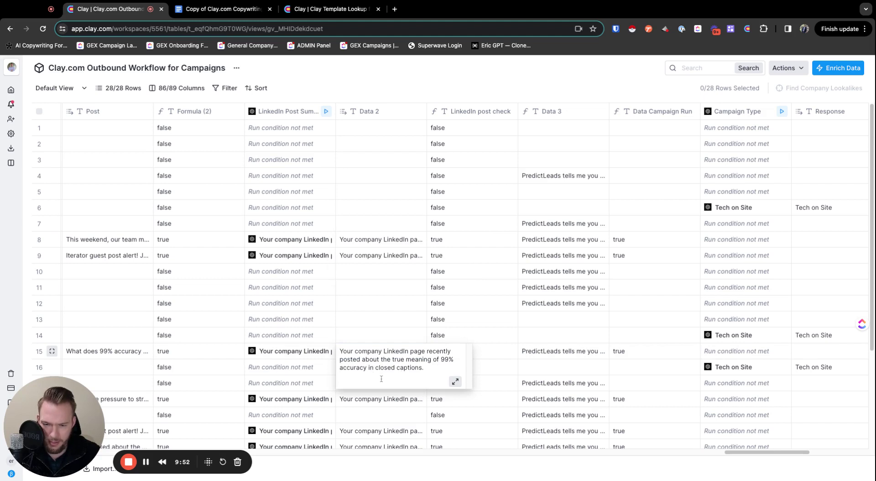
pyautogui.click(397, 95)
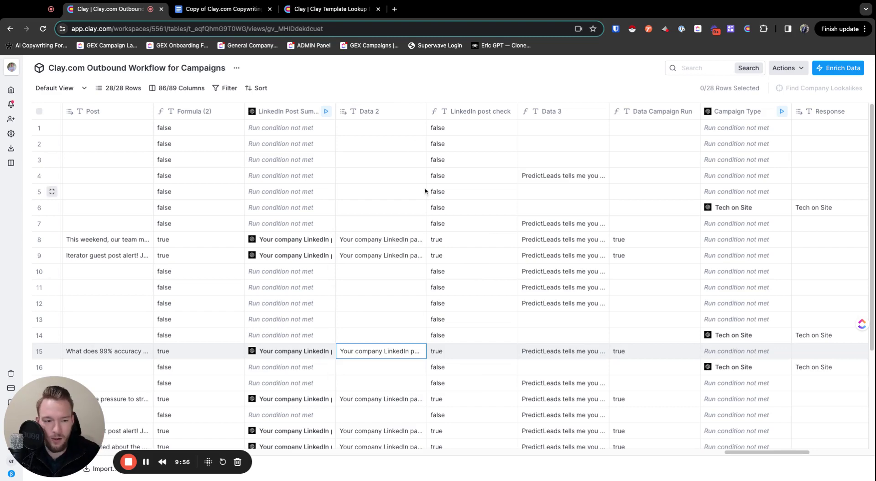
# Review the Email Idea 4 template in the copywriting document, highlighting the trigger wording and the AI generated line placeholder.
pyautogui.hscroll(5, 427, 201)
pyautogui.click(226, 9)
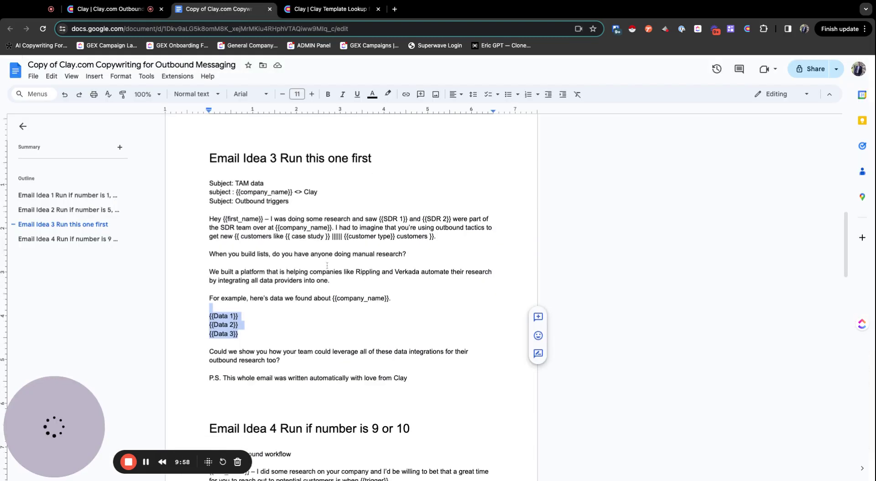
pyautogui.scroll(-6, 327, 265)
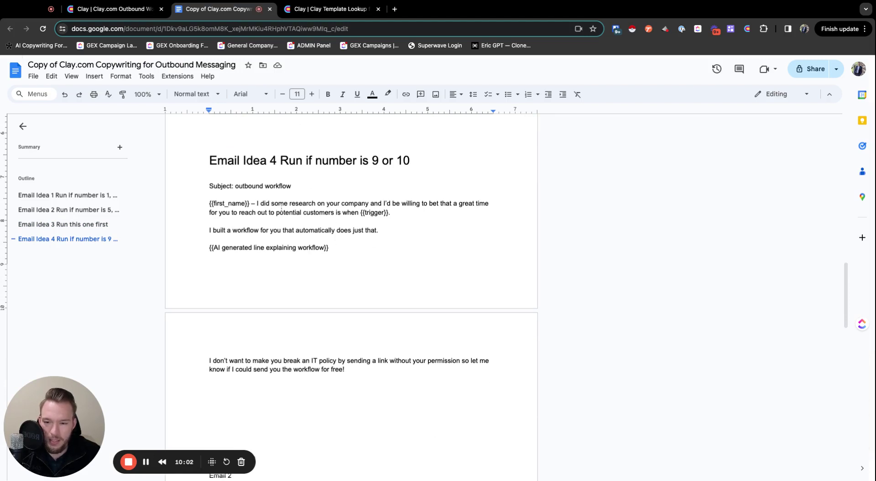
pyautogui.moveTo(336, 222); pyautogui.dragTo(276, 213)
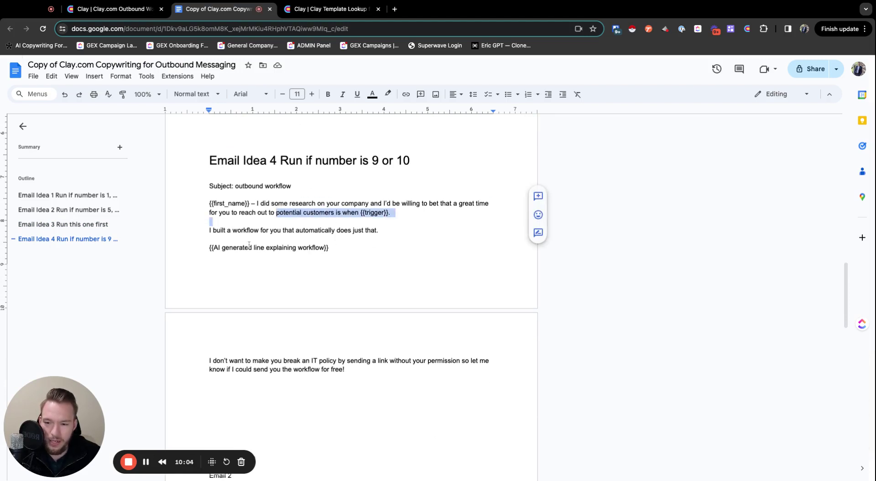
pyautogui.tripleClick(209, 249)
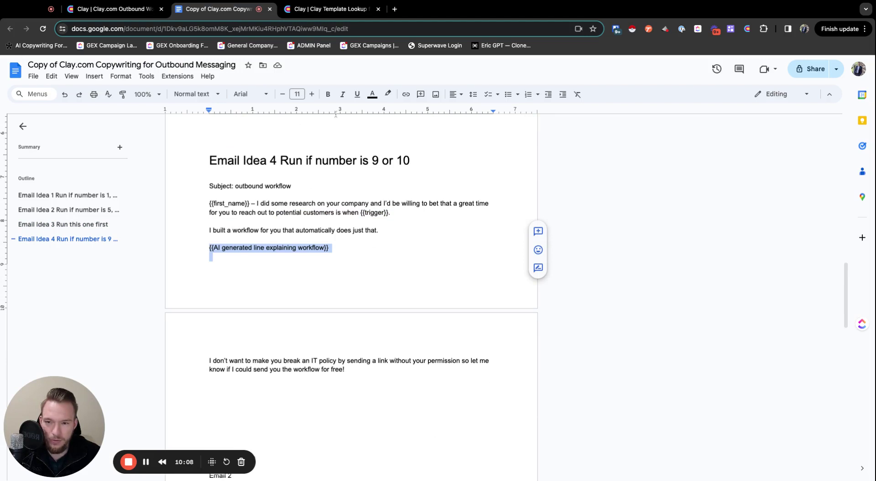
# Switch to the Clay Template Lookup table and highlight all the campaign names from Recent Fundraise to Company Headcount Growth.
pyautogui.click(328, 9)
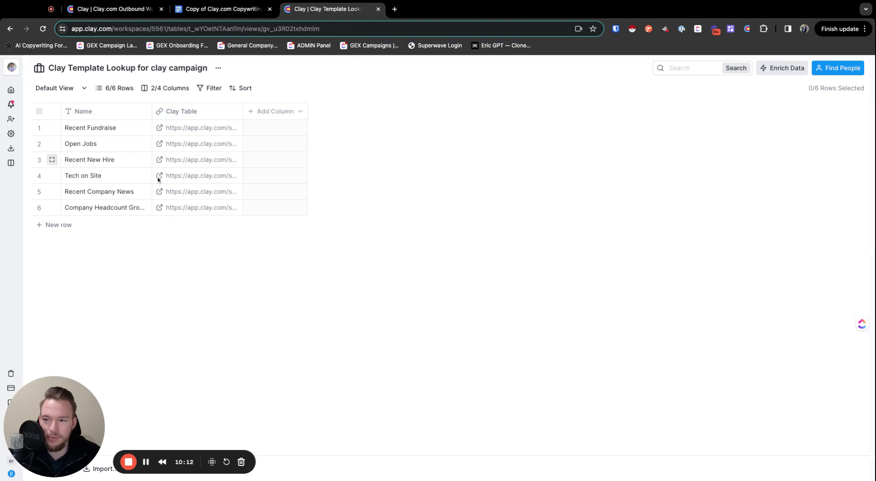
pyautogui.click(121, 129)
pyautogui.press('shift+super+Down')
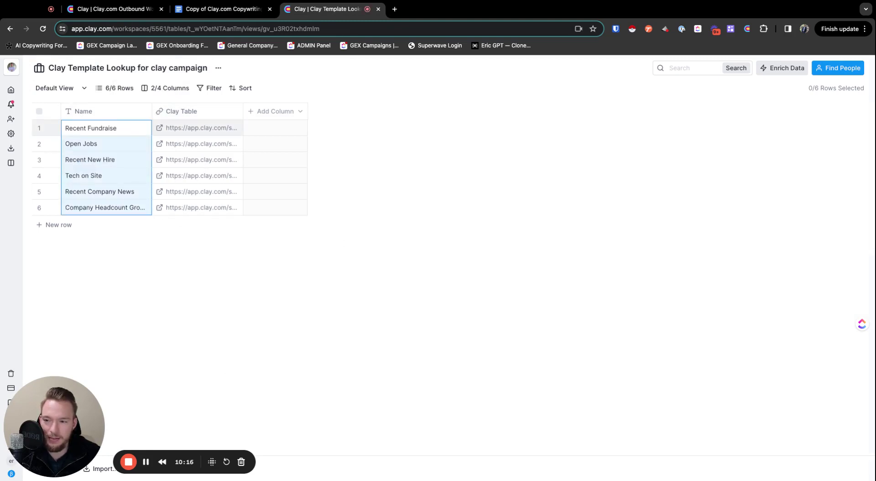
pyautogui.hotkey('shift', 'Up')
pyautogui.hotkey('shift', 'Up')
pyautogui.hotkey('shift', 'Up')
pyautogui.hotkey('shift', 'Down')
pyautogui.hotkey('shift', 'Down')
pyautogui.hotkey('shift', 'Up')
pyautogui.hotkey('shift', 'Up')
pyautogui.hotkey('shift', 'Down')
pyautogui.hotkey('shift', 'Down')
pyautogui.hotkey('shift', 'Down')
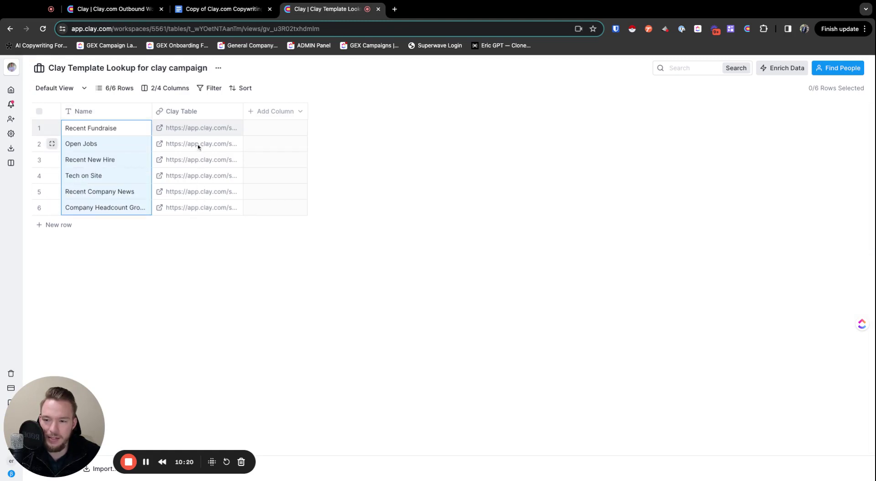
# Examine the Campaign Type and Response columns in the outbound workflow table and read row 6's full customer outreach text.
pyautogui.click(132, 17)
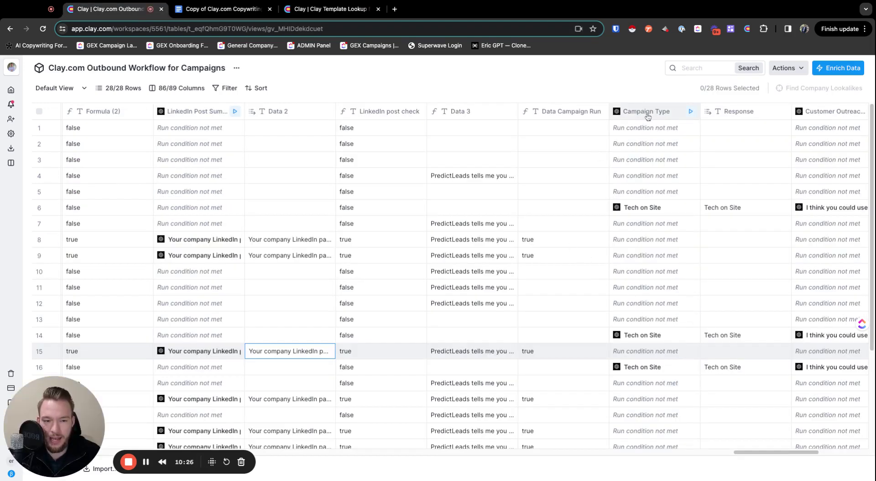
pyautogui.hscroll(4, 639, 154)
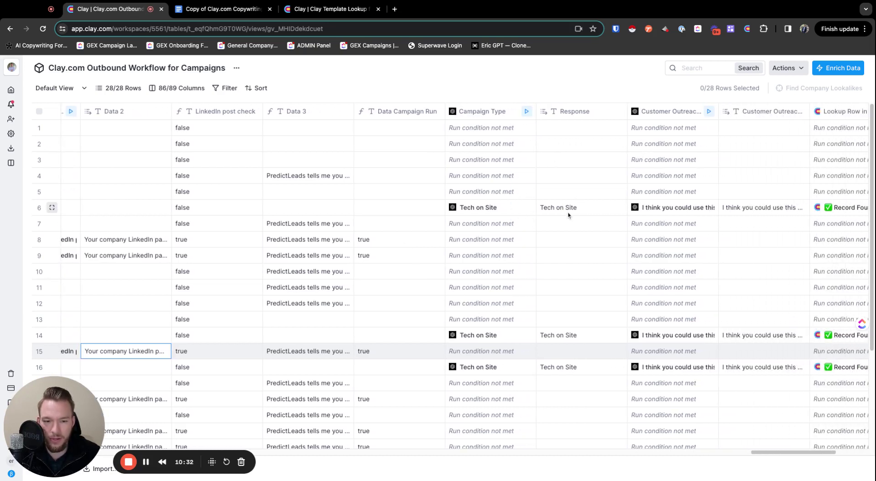
pyautogui.scroll(-3, 566, 338)
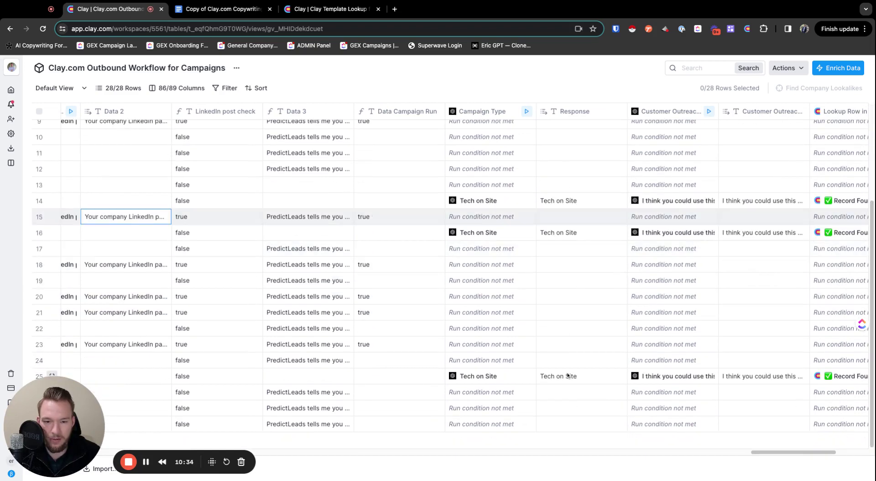
pyautogui.scroll(3, 567, 338)
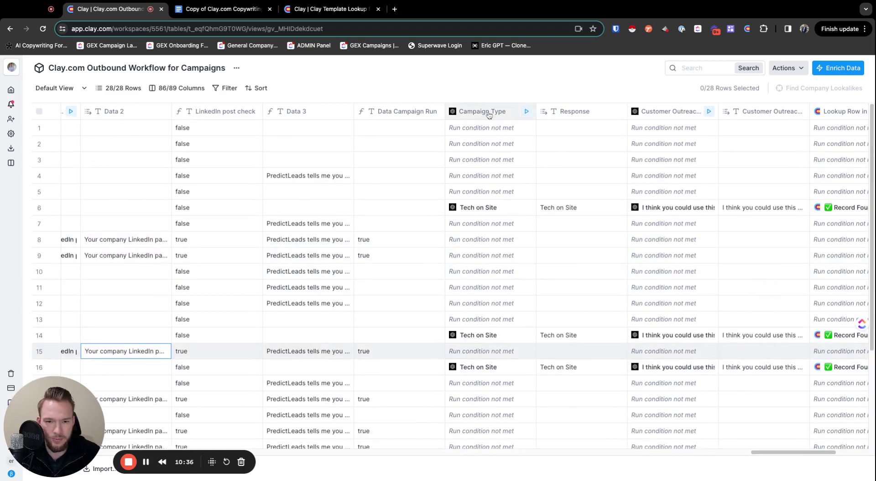
pyautogui.hscroll(5, 512, 156)
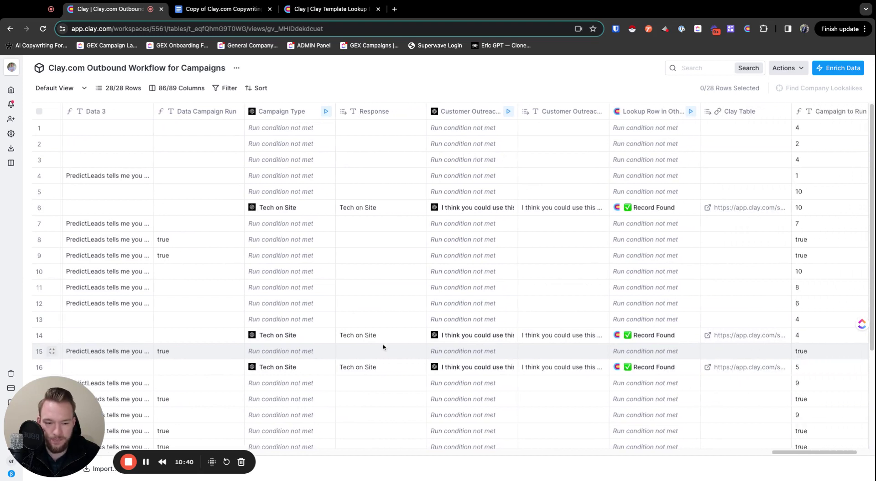
pyautogui.click(557, 208)
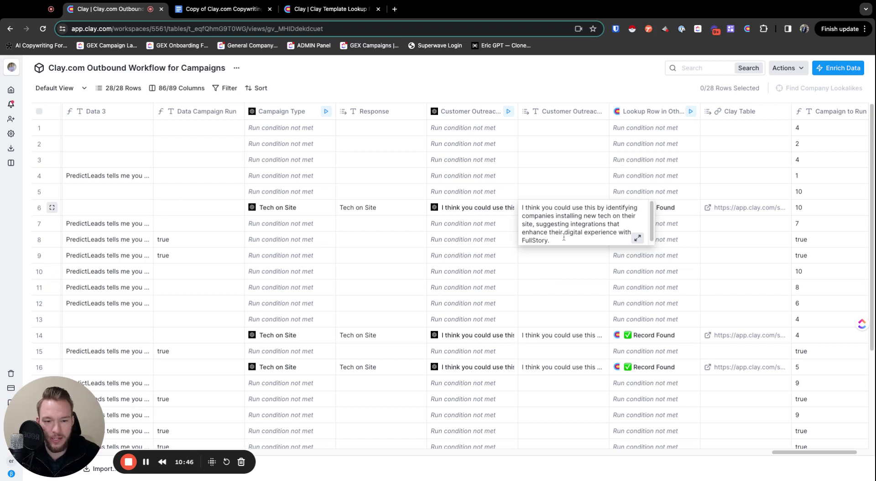
pyautogui.click(510, 98)
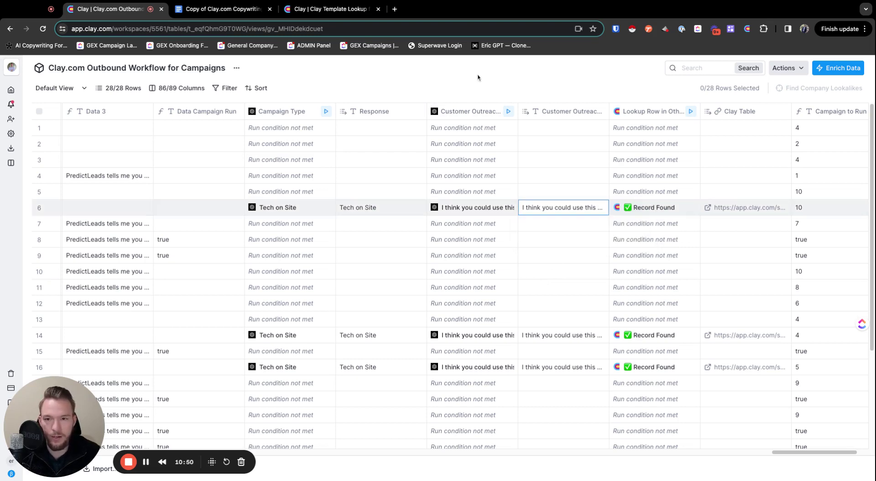
# Compare row 6's customer outreach text with the template lookup table and the AI generated line in Email Idea 4.
pyautogui.click(315, 10)
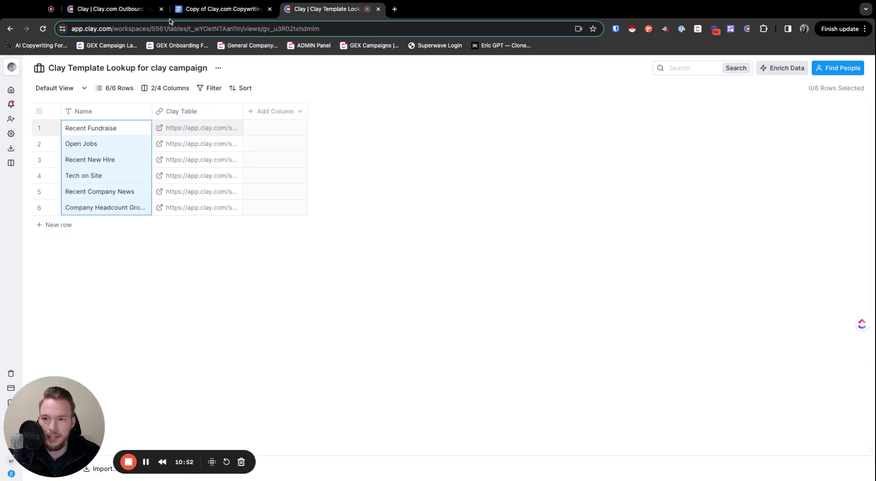
pyautogui.click(219, 9)
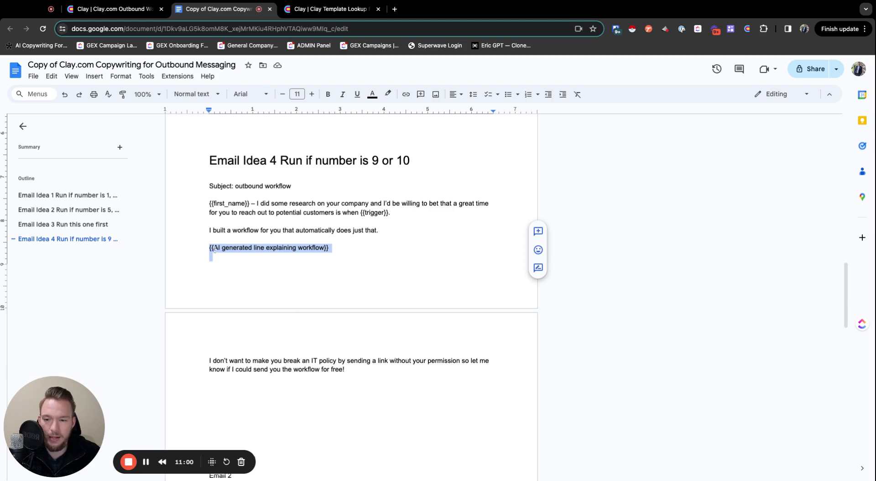
pyautogui.click(110, 9)
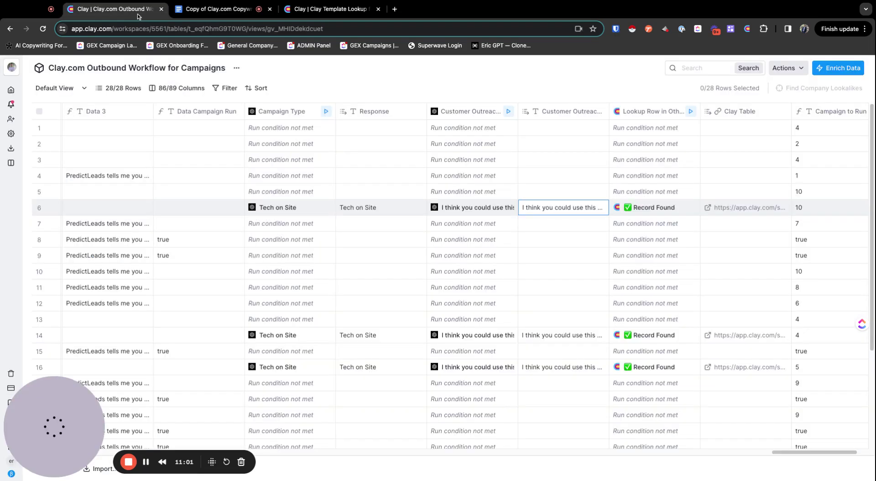
pyautogui.click(553, 211)
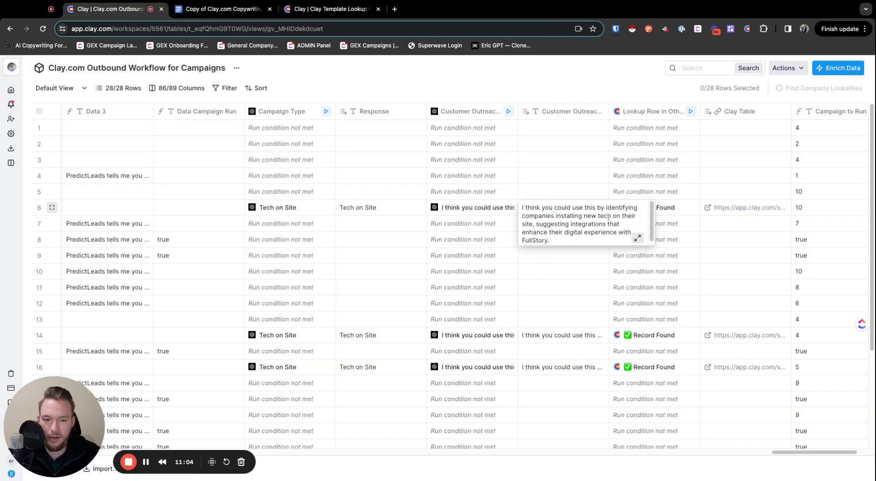
pyautogui.click(328, 8)
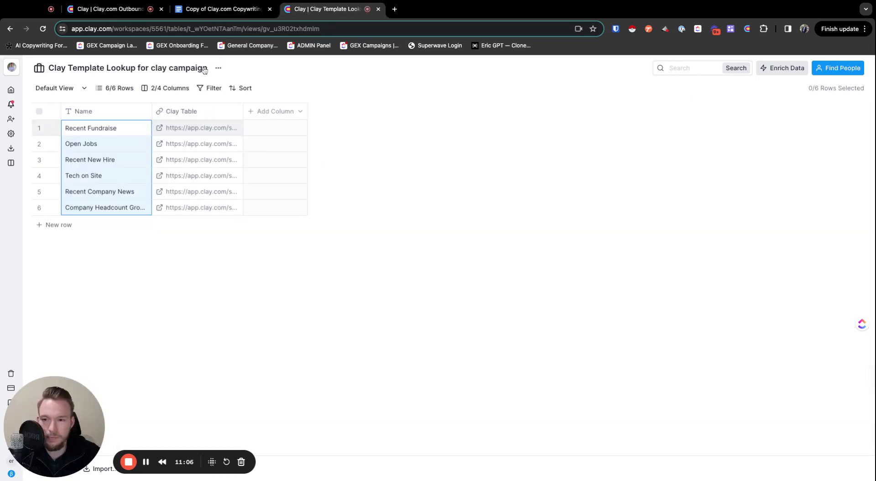
pyautogui.click(214, 9)
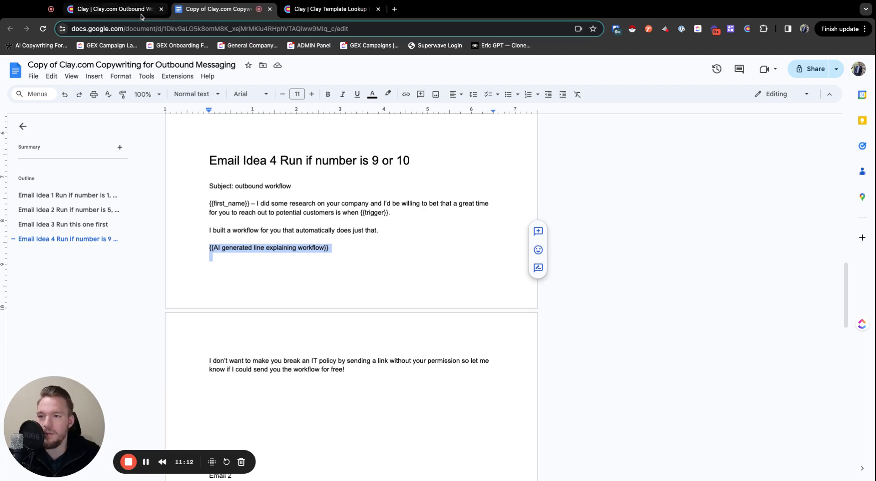
# Check how the workflow table's Response, Lookup Row and Clay Table columns relate to the names in the template lookup table.
pyautogui.click(114, 9)
pyautogui.hscroll(3, 549, 224)
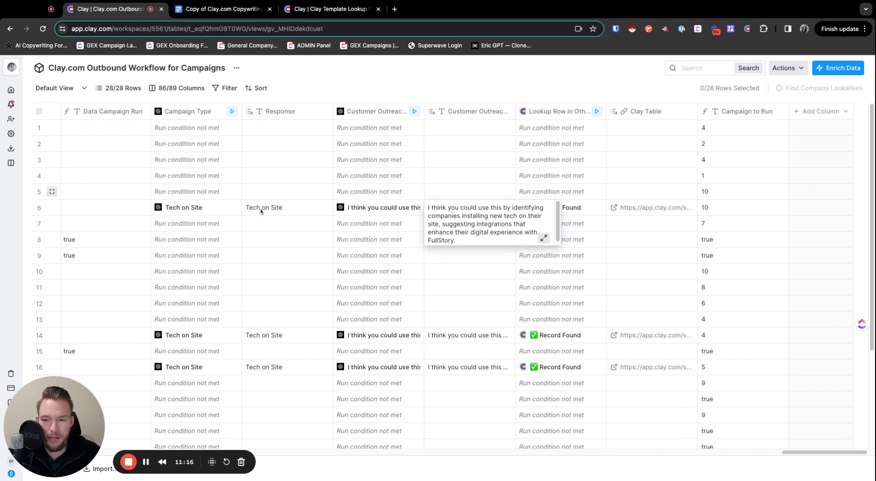
pyautogui.click(316, 12)
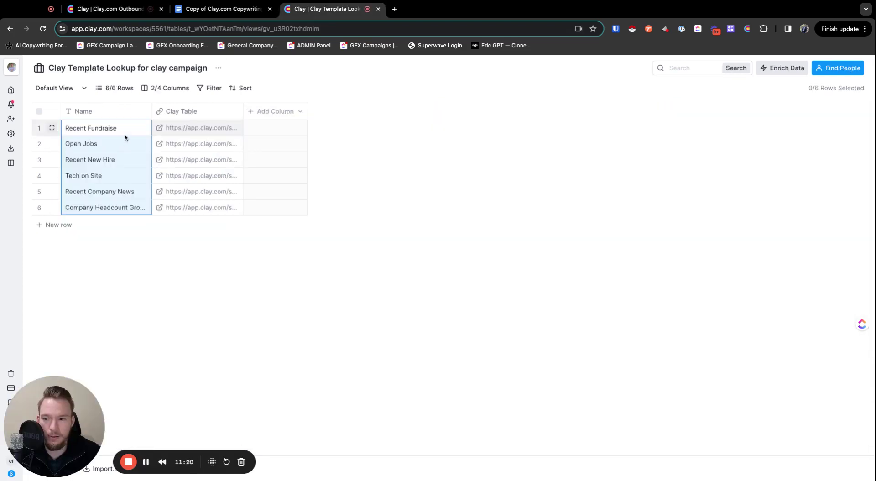
pyautogui.click(135, 7)
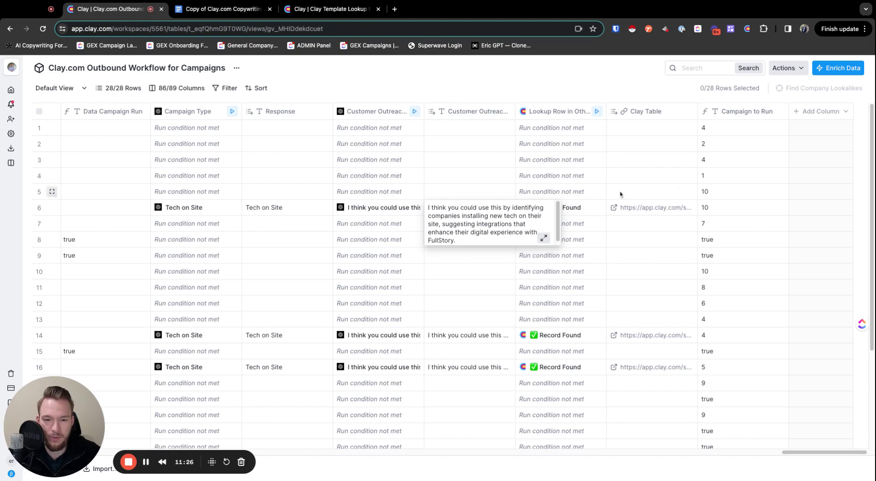
pyautogui.click(603, 87)
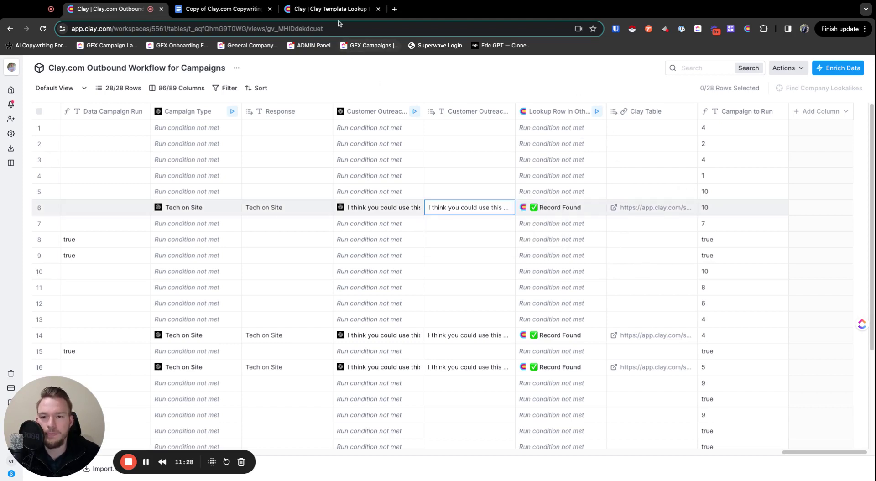
# Review the run conditions of the email ideas in the copywriting document, highlight the Email Idea 3 heading, and return to the Campaign to Run column.
pyautogui.click(203, 15)
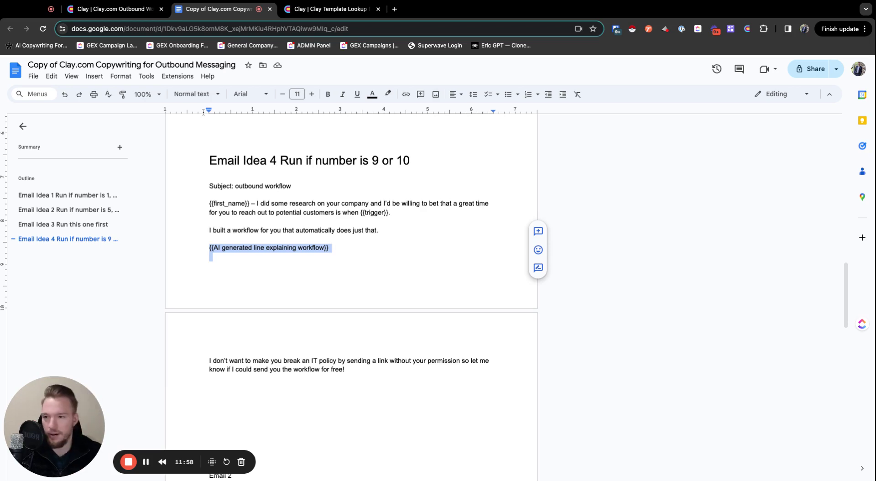
pyautogui.click(45, 194)
pyautogui.scroll(-10, 312, 268)
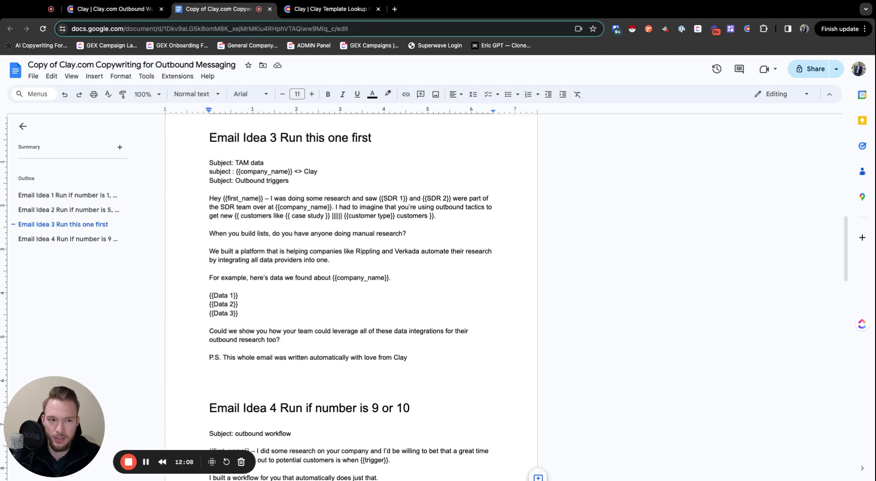
pyautogui.scroll(1, 274, 156)
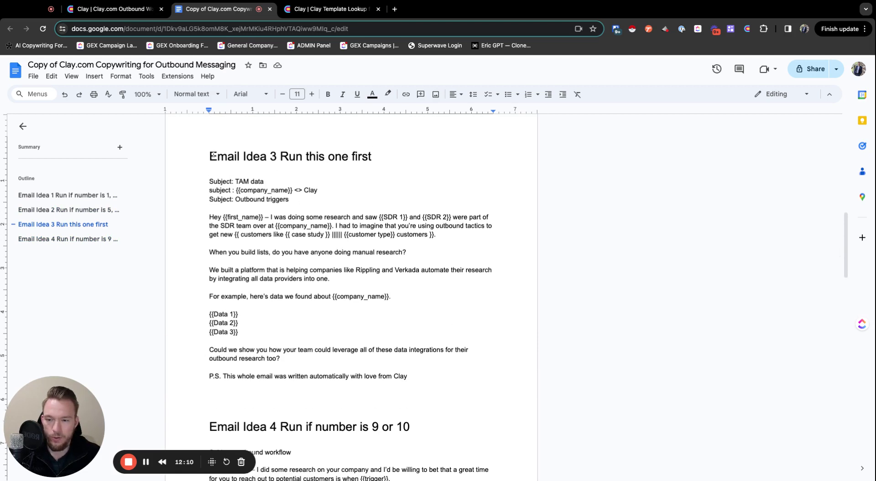
pyautogui.moveTo(214, 156); pyautogui.dragTo(374, 158)
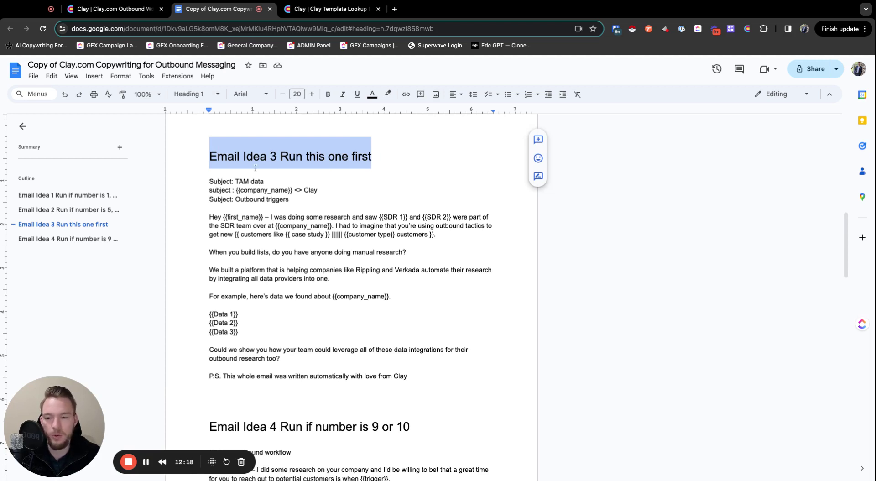
pyautogui.click(111, 10)
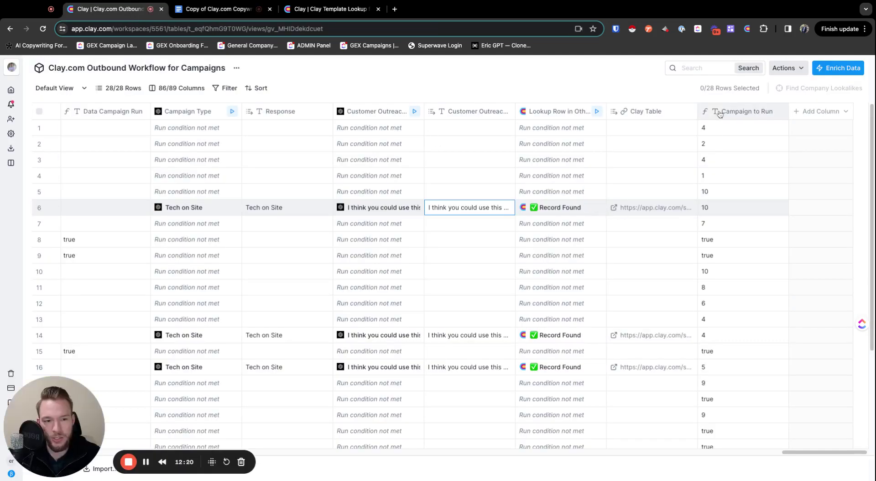
# Select the Campaign to Run cells of rows 8 and 9 and examine those rows' phone, company analogy, LinkedIn post and Data columns.
pyautogui.click(717, 245)
pyautogui.moveTo(717, 245); pyautogui.dragTo(714, 258)
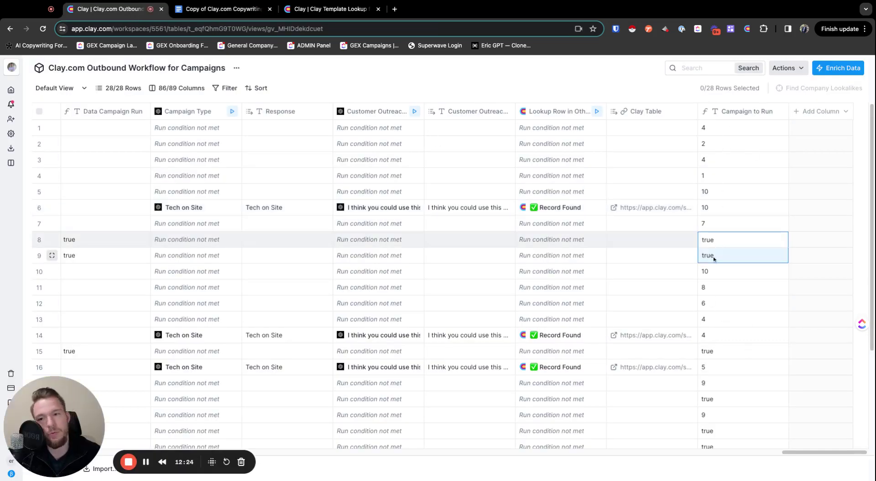
pyautogui.hscroll(-10, 784, 454)
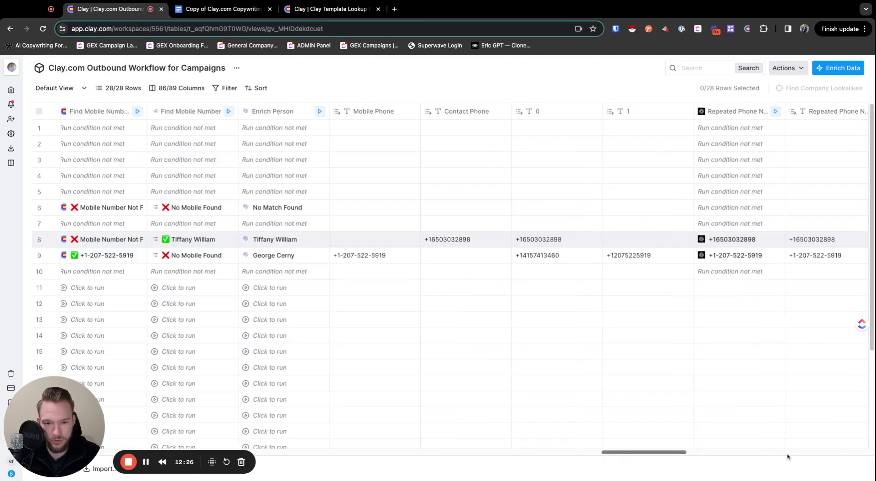
pyautogui.hscroll(-10, 787, 457)
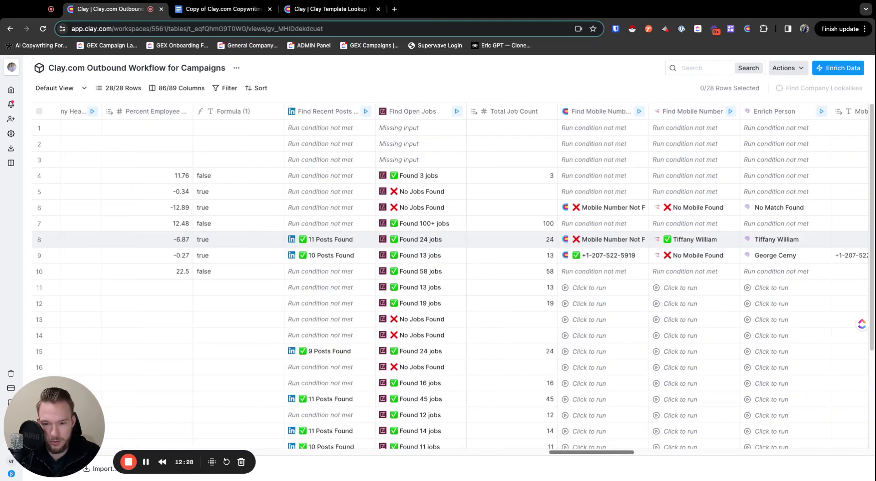
pyautogui.hscroll(10, 464, 279)
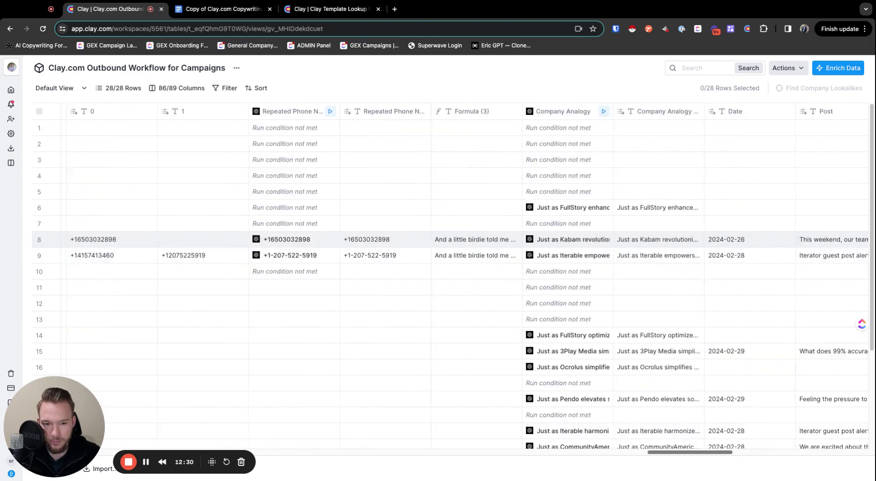
pyautogui.hscroll(10, 465, 279)
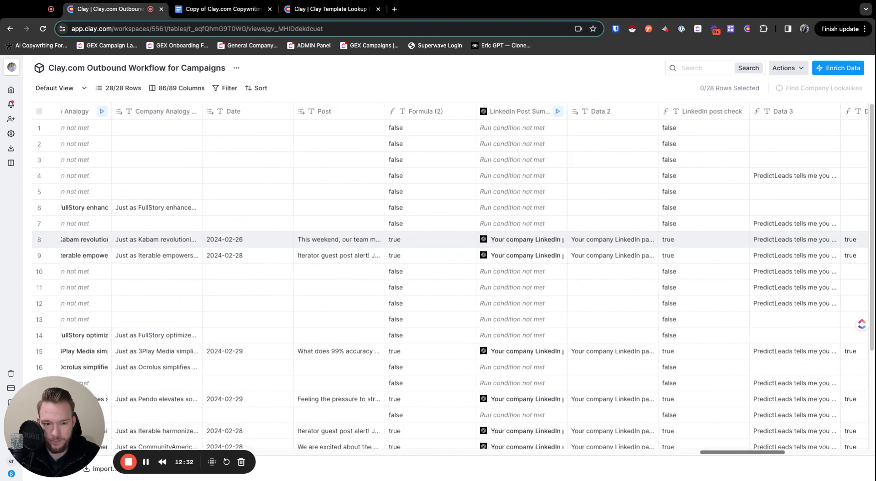
pyautogui.hscroll(10, 536, 109)
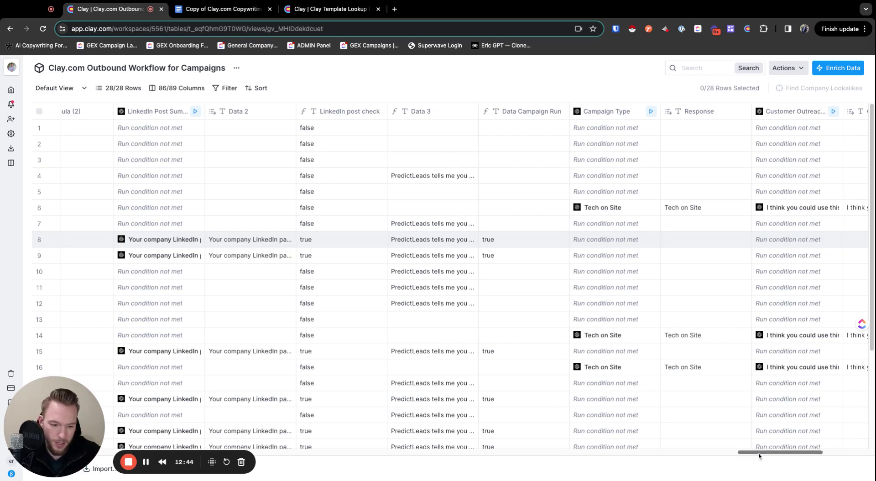
pyautogui.hscroll(10, 758, 456)
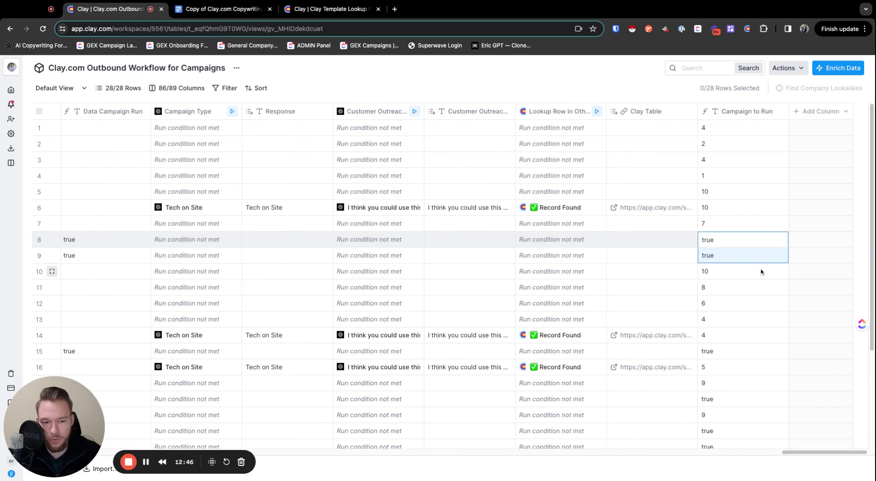
# Switch to the copywriting document and review the Email Idea 1 template, including its customer and AI Idea placeholders.
pyautogui.click(235, 10)
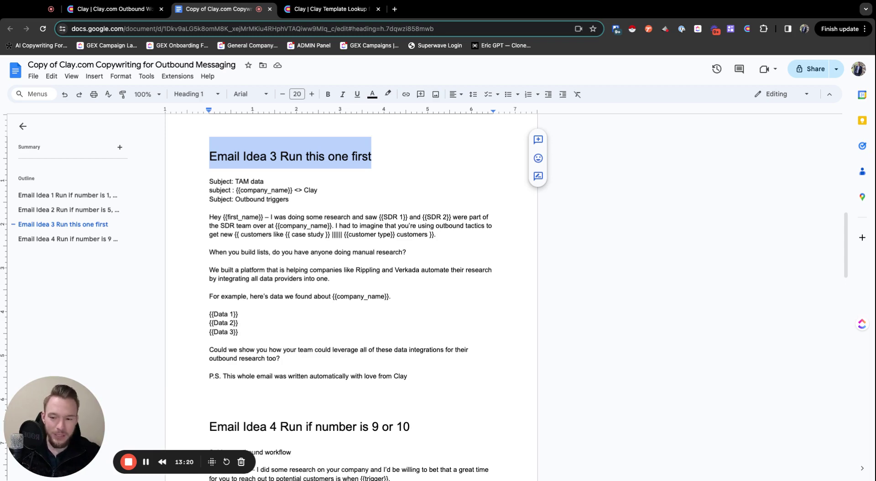
pyautogui.scroll(15, 297, 247)
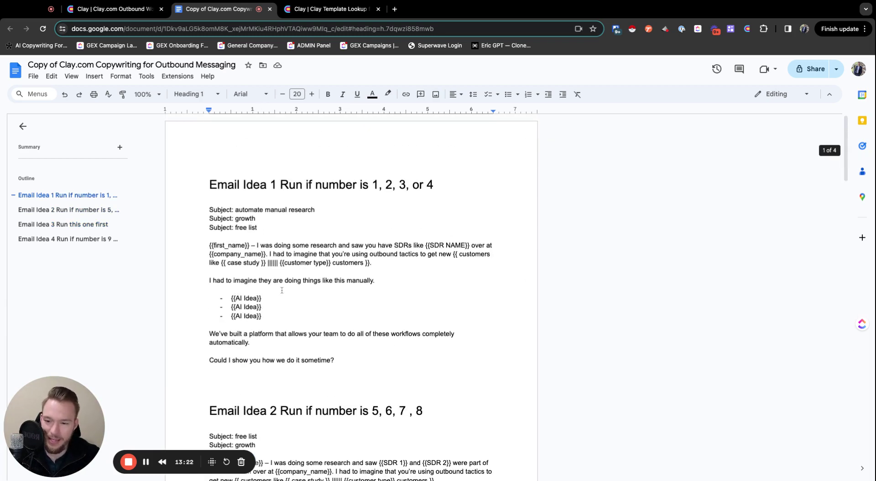
pyautogui.moveTo(251, 263); pyautogui.dragTo(291, 407)
pyautogui.scroll(-2, 262, 317)
pyautogui.click(247, 339)
# Highlight Email Idea 4's text from its subject to the AI generated line, and return to the workflow table's Campaign to Run column.
pyautogui.scroll(-15, 298, 378)
pyautogui.scroll(1, 298, 378)
pyautogui.scroll(6, 298, 378)
pyautogui.keyDown('shift'); pyautogui.click(235, 286); pyautogui.keyUp('shift')
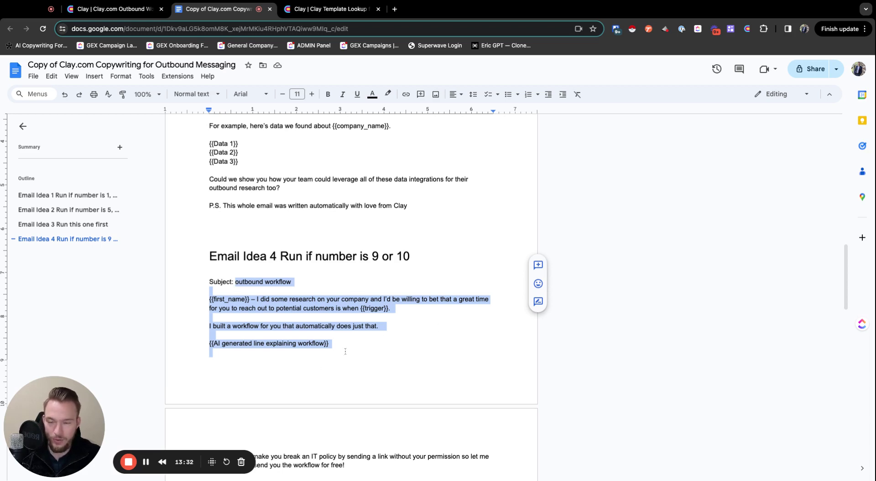
pyautogui.click(318, 9)
pyautogui.click(118, 10)
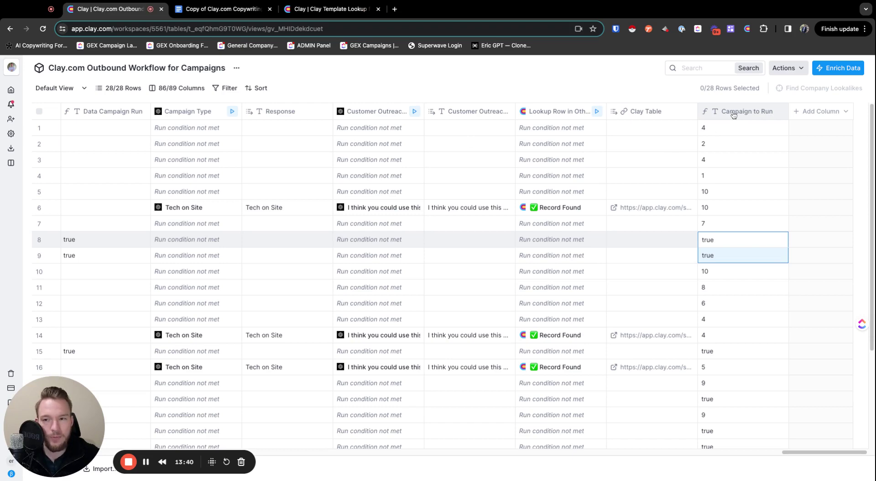
# Highlight the run numbers in the Email Idea 1 and 2 headings, review Email Ideas 3 and 4, and return to the workflow table.
pyautogui.click(219, 9)
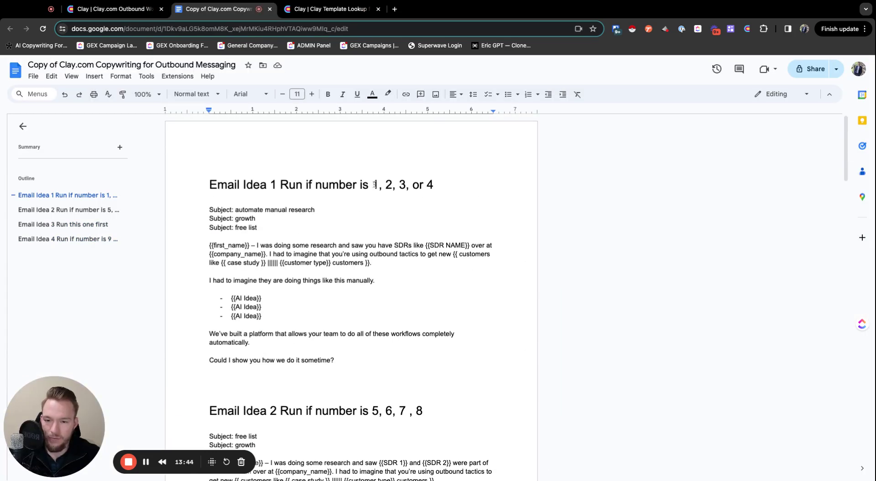
pyautogui.moveTo(392, 184); pyautogui.dragTo(374, 184)
pyautogui.hotkey('shift', 'End')
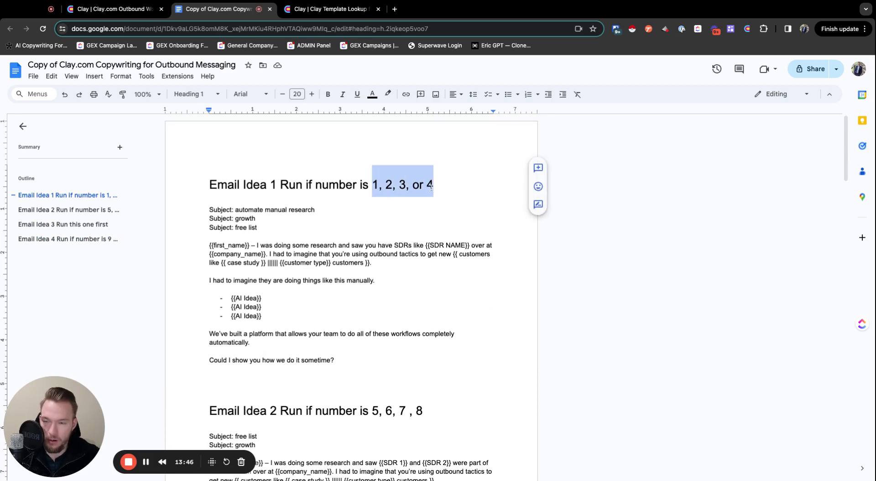
pyautogui.scroll(-3, 435, 211)
pyautogui.click(375, 348)
pyautogui.hotkey('shift', 'End')
pyautogui.scroll(-10, 401, 352)
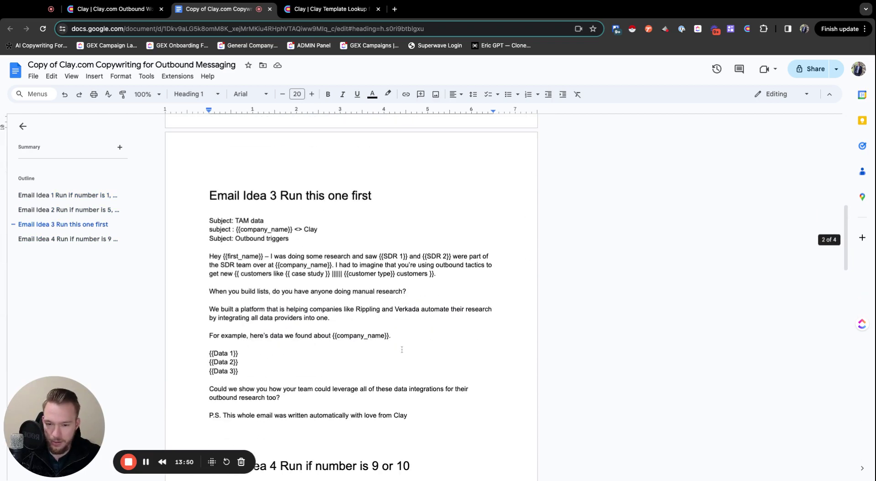
pyautogui.scroll(-6, 369, 288)
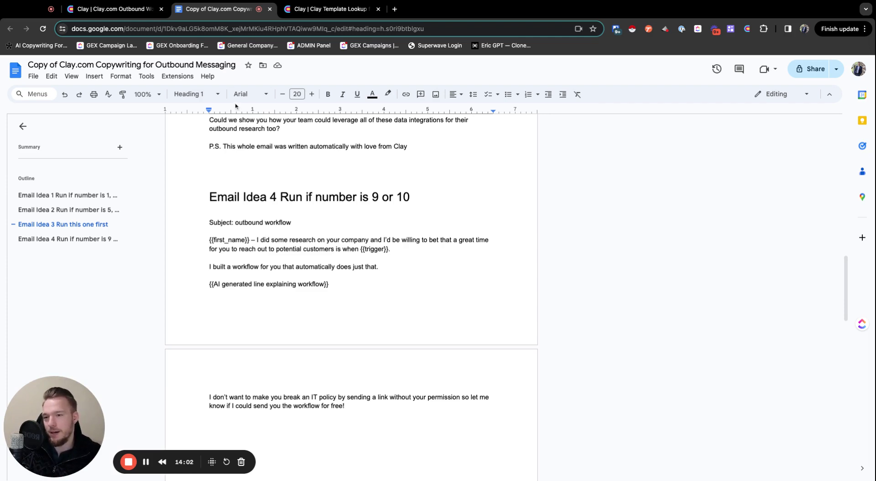
pyautogui.click(114, 9)
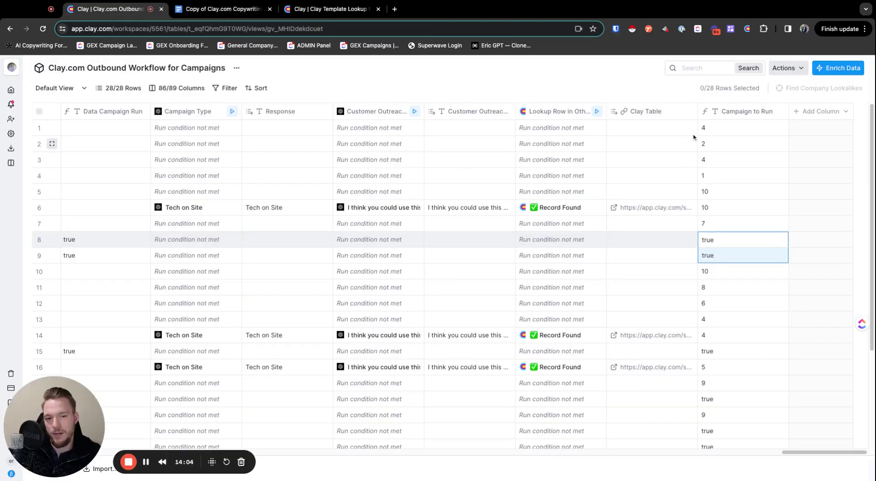